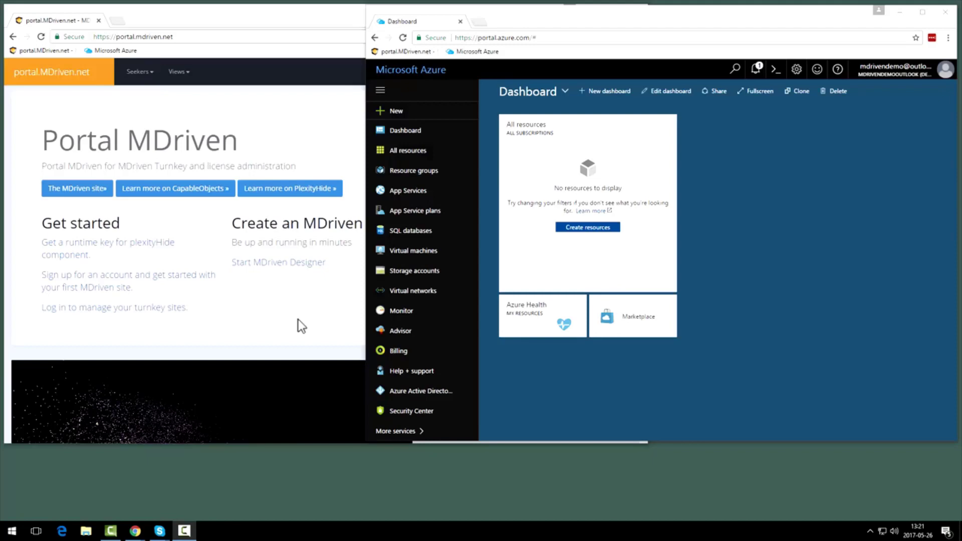
{"action": "left_click", "coordinate": [247, 13]}
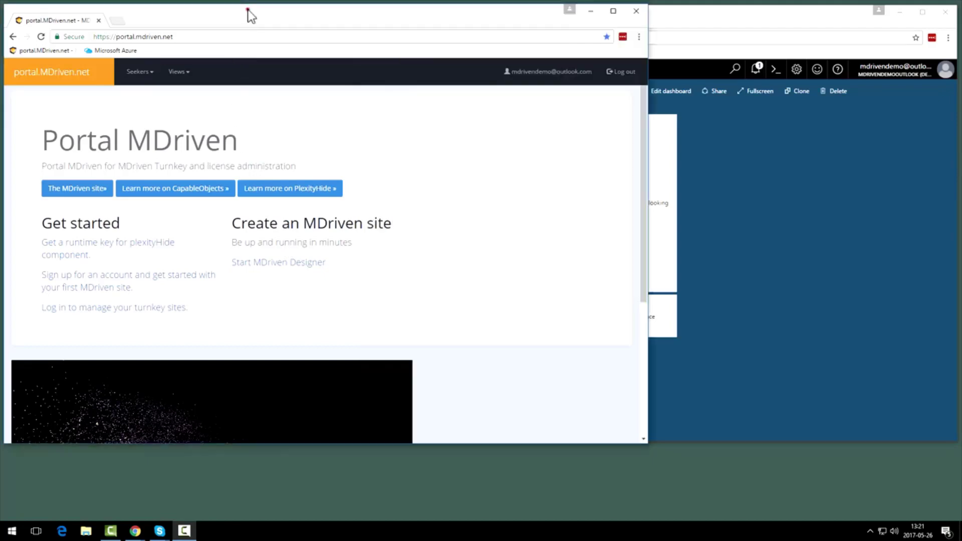
{"action": "left_click", "coordinate": [225, 39]}
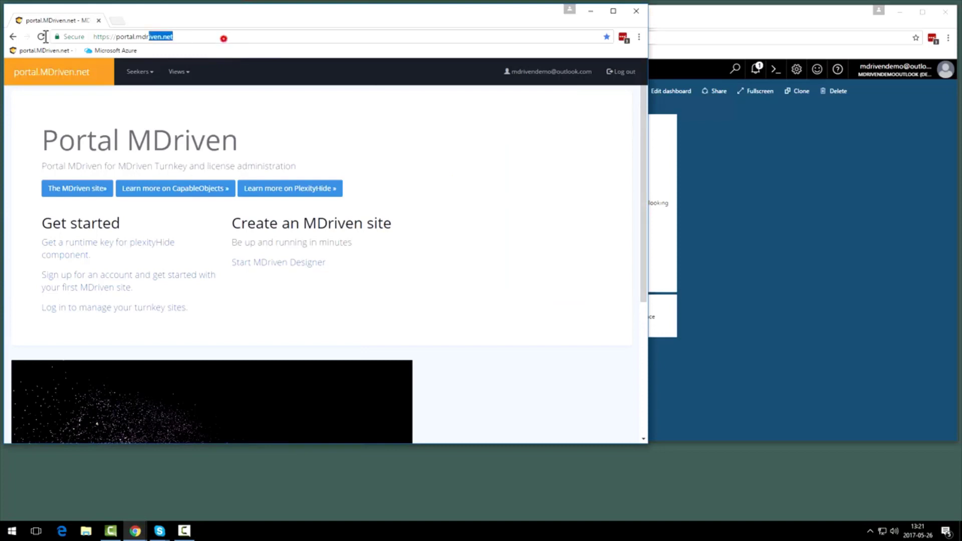
{"action": "left_click", "coordinate": [801, 19]}
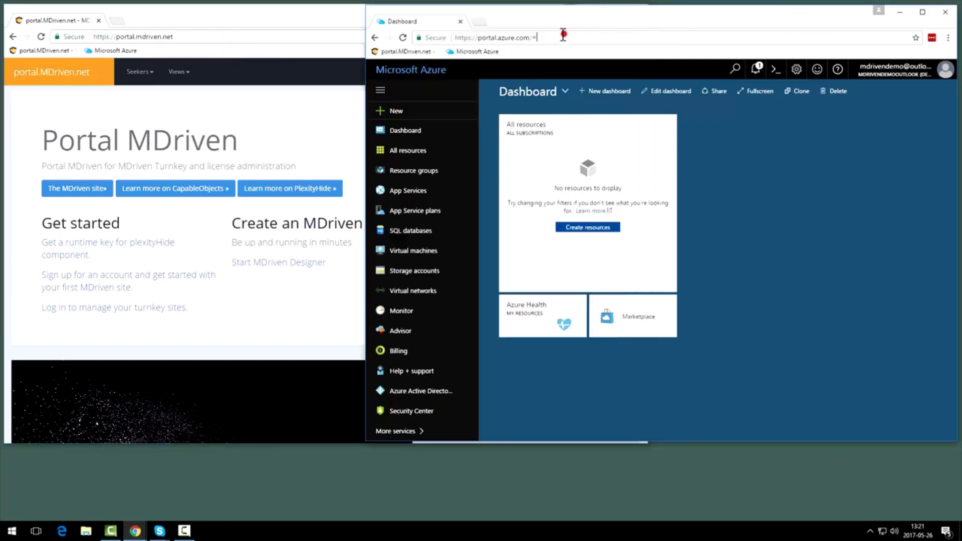
{"action": "left_click", "coordinate": [563, 36]}
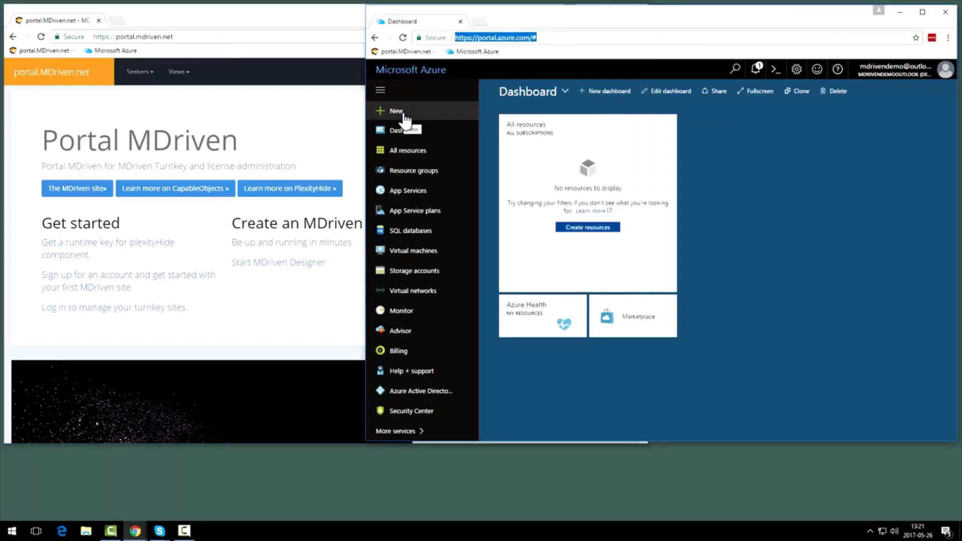
{"action": "left_click", "coordinate": [336, 10]}
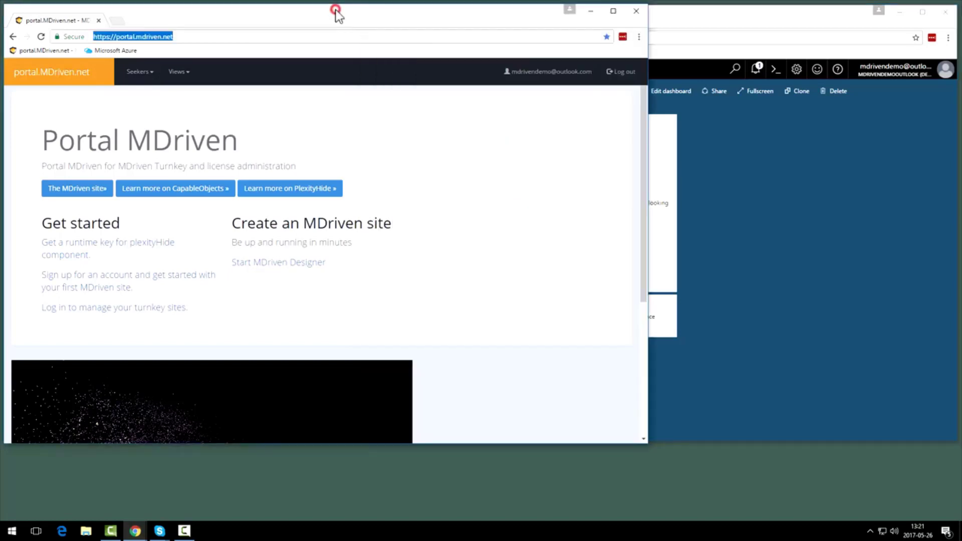
Switch to the Azure portal and start a new Web App from the Web + Mobile category, named MyMDrivenSite
{"action": "left_click", "coordinate": [732, 23]}
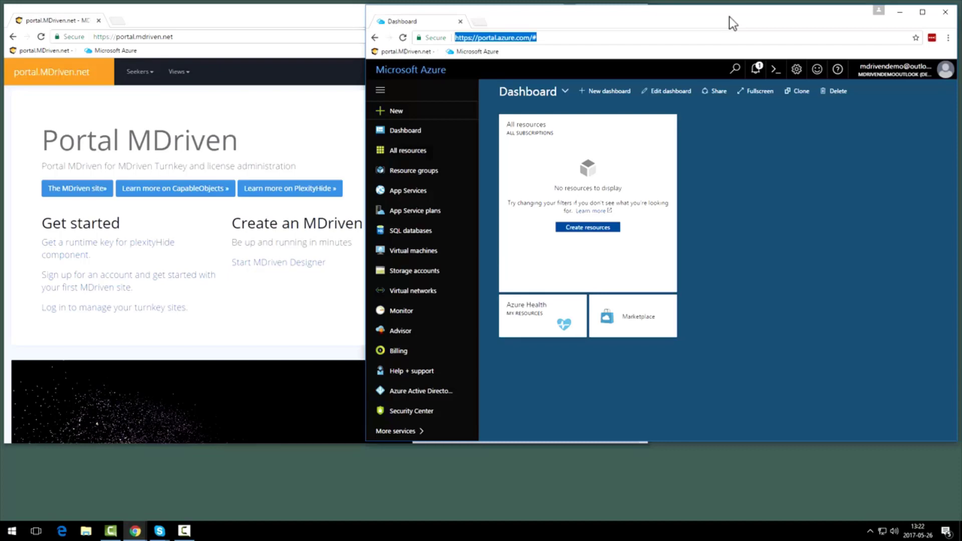
{"action": "left_click", "coordinate": [392, 112]}
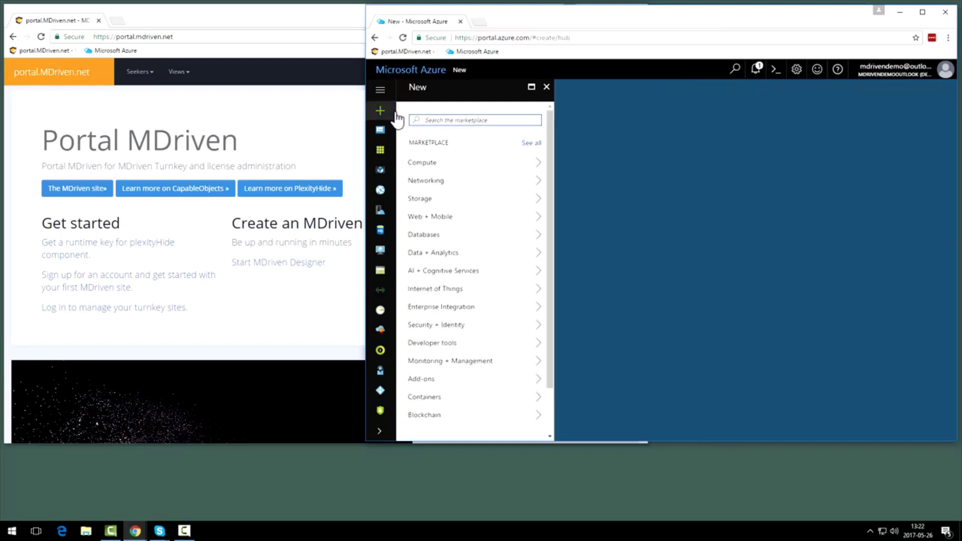
{"action": "left_click", "coordinate": [467, 215]}
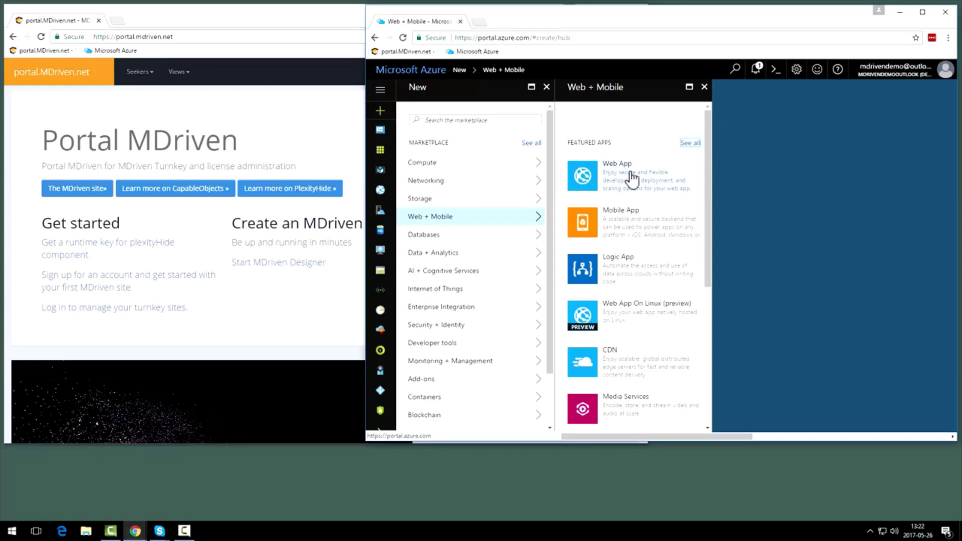
{"action": "left_click", "coordinate": [630, 175]}
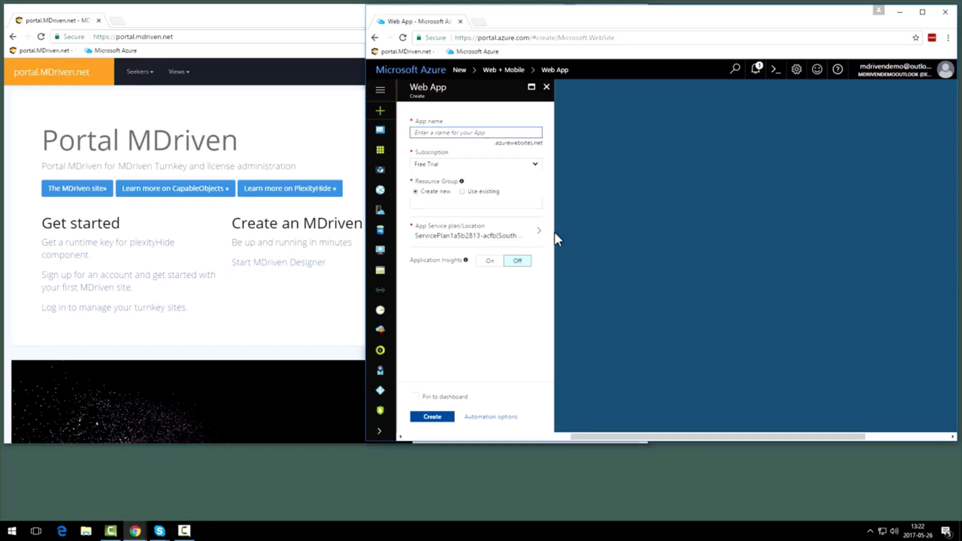
{"action": "type", "text": "MyM"}
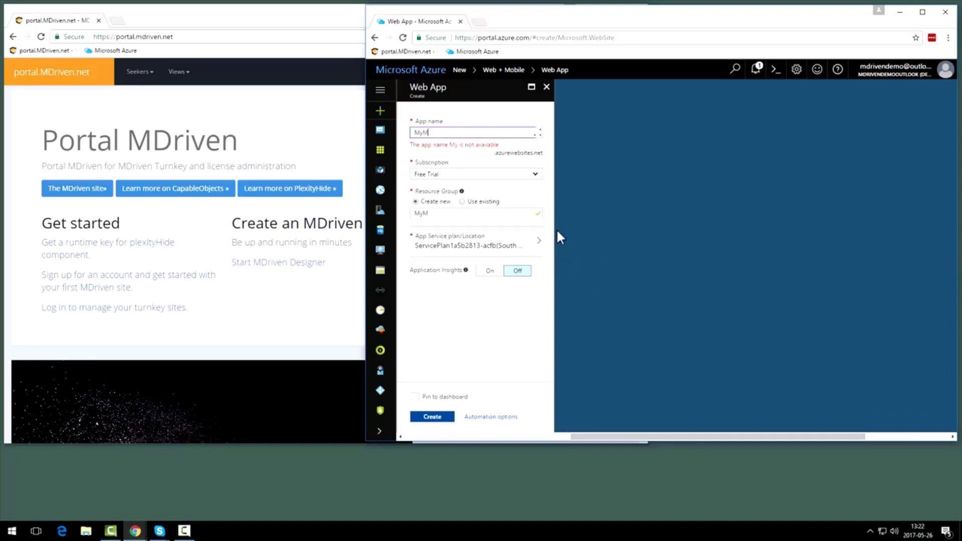
{"action": "type", "text": "DrivenS"}
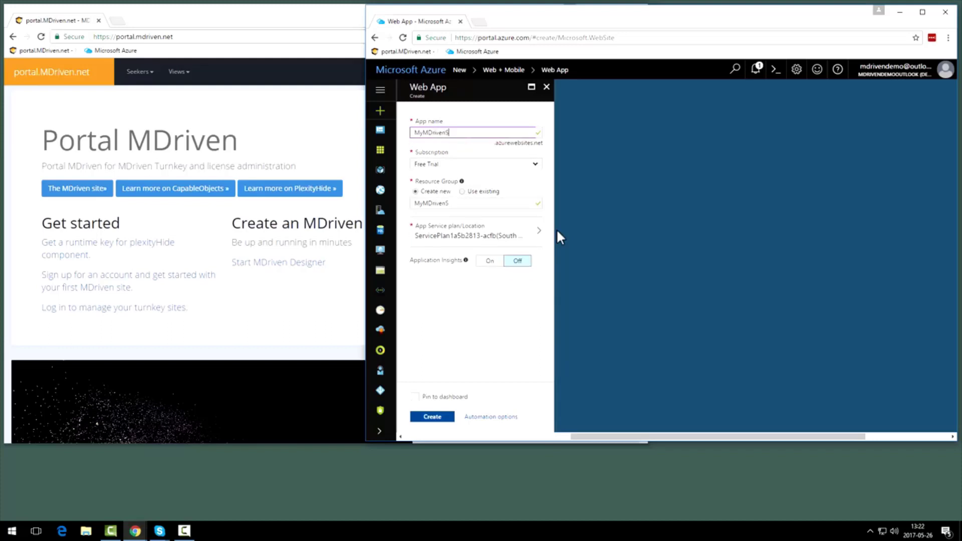
{"action": "type", "text": "ite"}
Create a new App Service plan for the web app, named NorthEurope and located in North Europe
{"action": "left_click", "coordinate": [533, 234]}
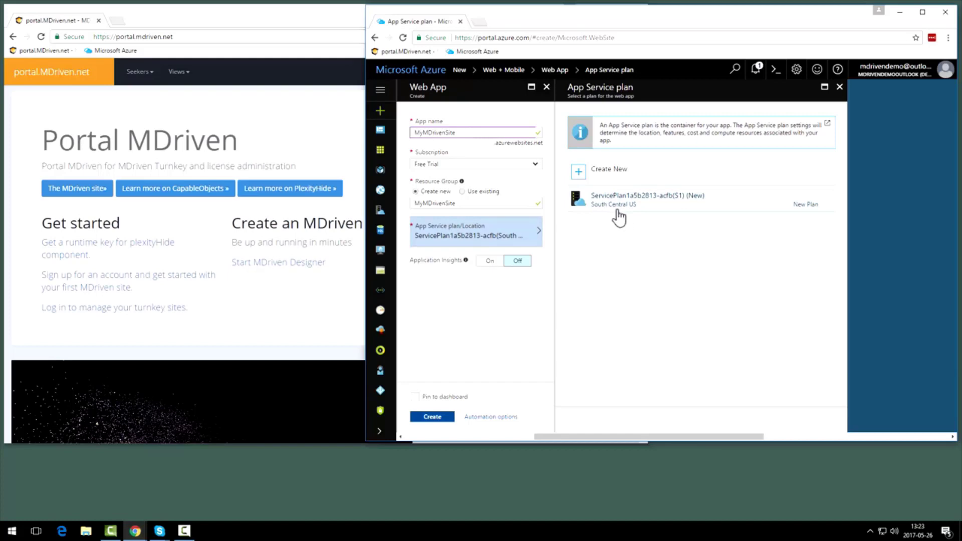
{"action": "left_click", "coordinate": [628, 177]}
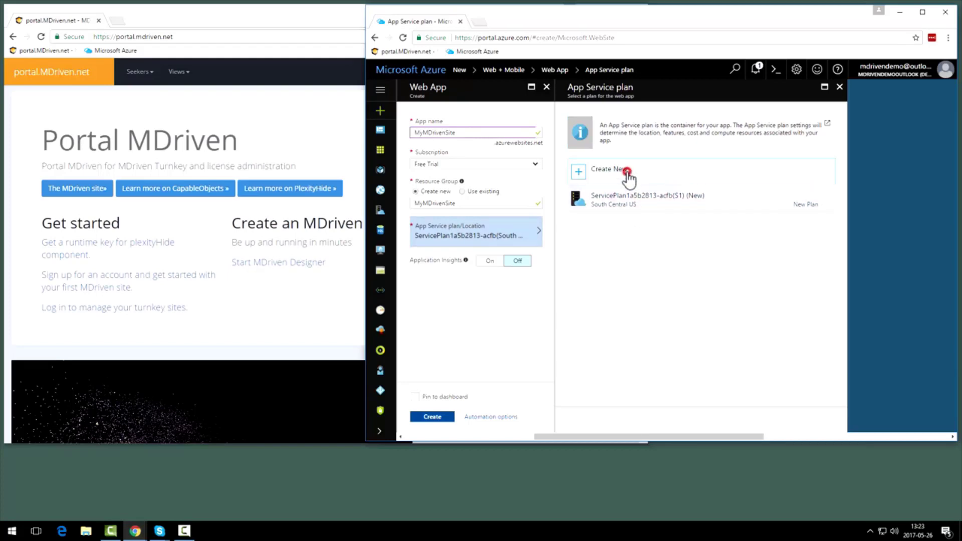
{"action": "left_click", "coordinate": [895, 157]}
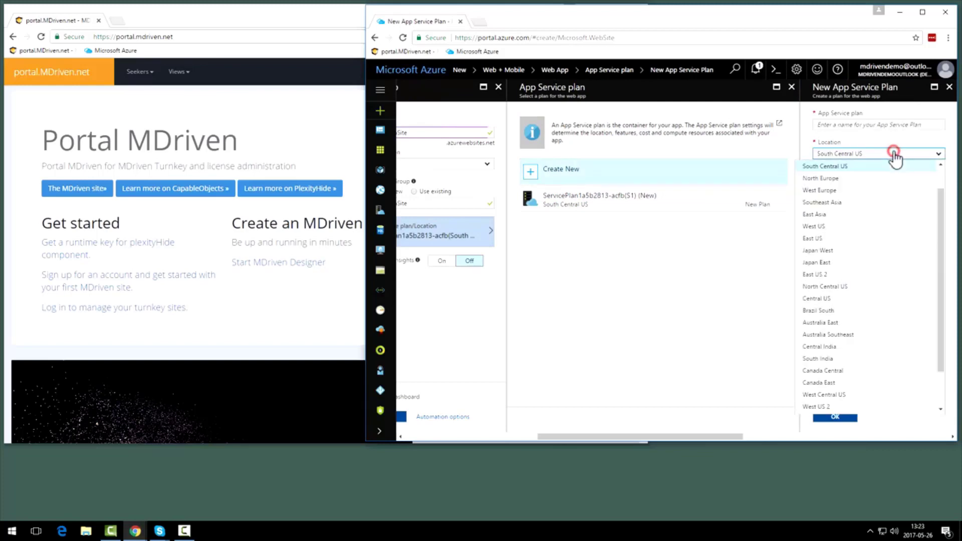
{"action": "left_click", "coordinate": [892, 178]}
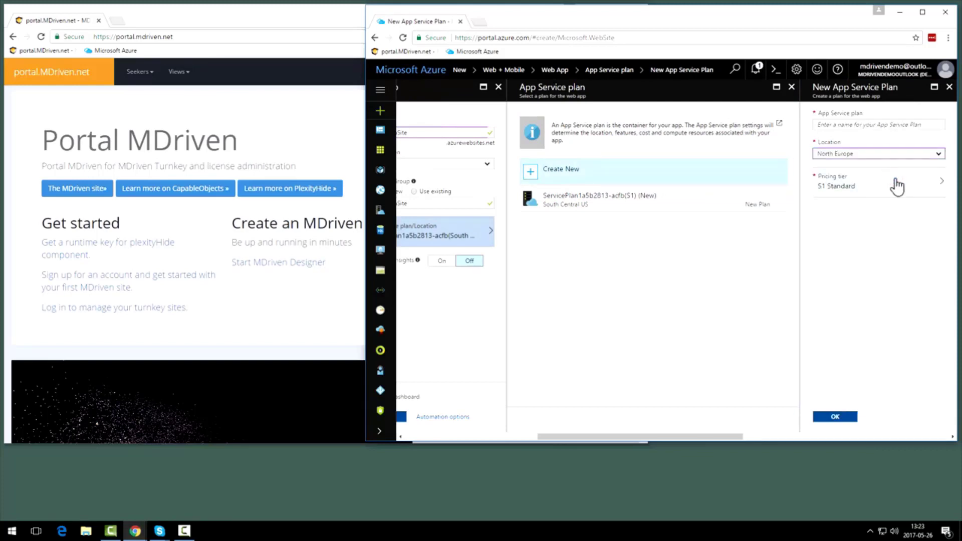
{"action": "left_click", "coordinate": [894, 124]}
{"action": "type", "text": "NorthEu"}
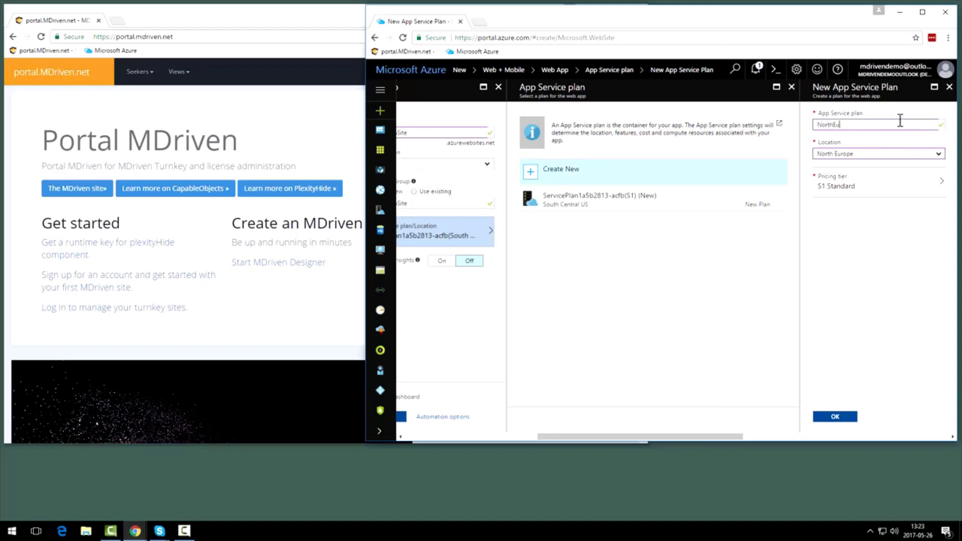
{"action": "type", "text": "rope"}
{"action": "left_click", "coordinate": [835, 418]}
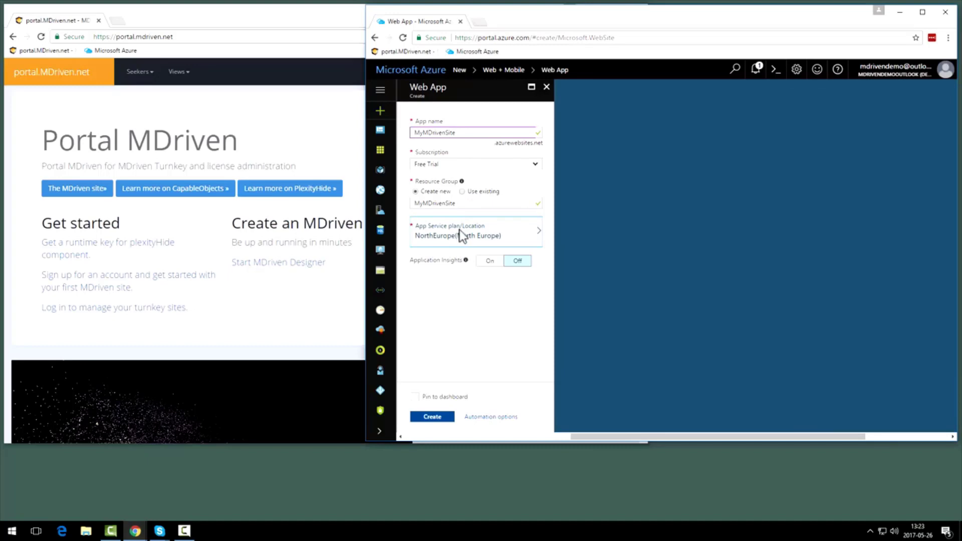
Pin the web app to the dashboard and create it
{"action": "left_click", "coordinate": [415, 397]}
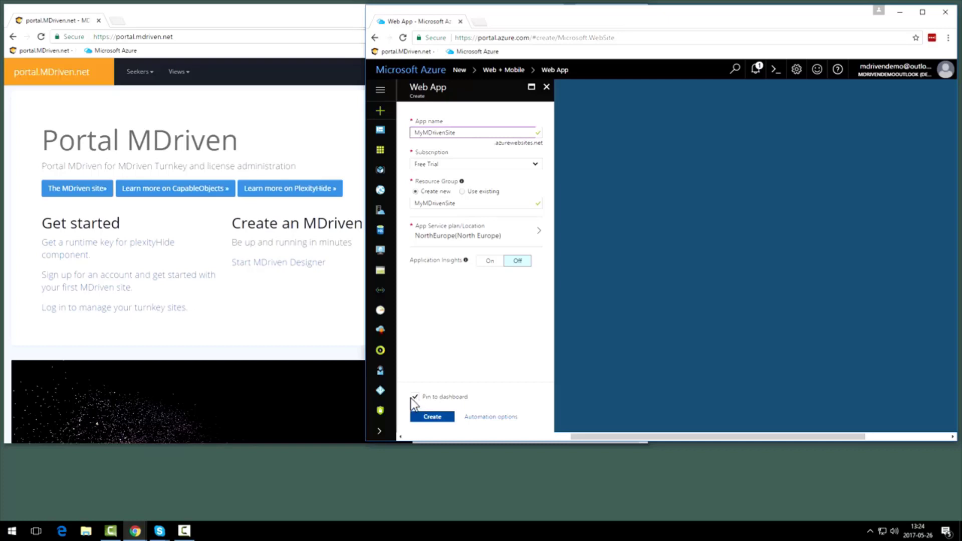
{"action": "left_click", "coordinate": [432, 418]}
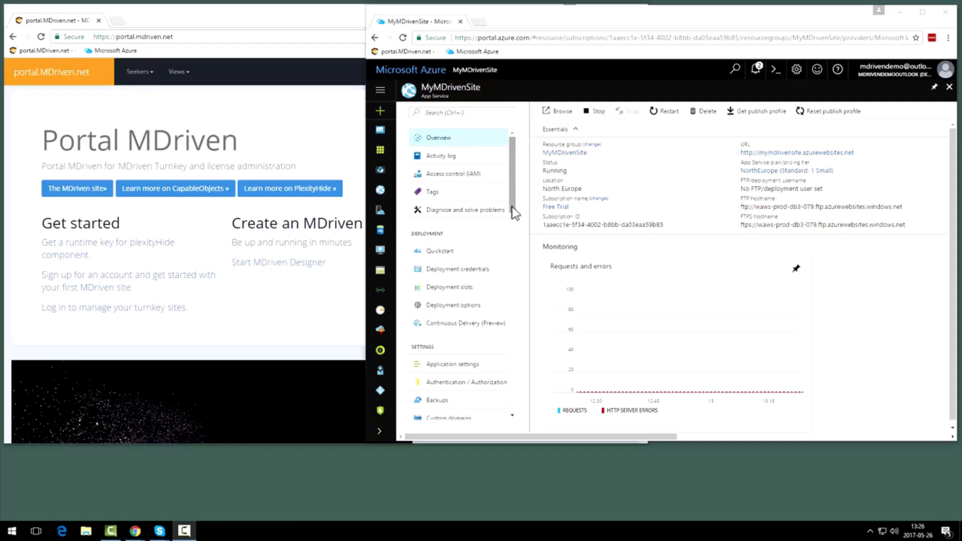
In MyMDrivenSite's application settings, add a virtual directory named __MDrivenServer
{"action": "left_click", "coordinate": [468, 362]}
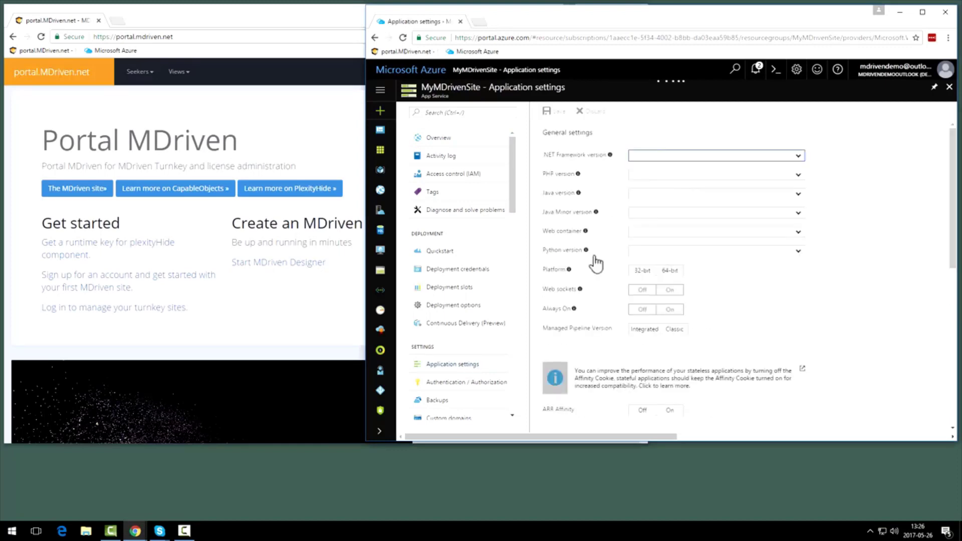
{"action": "left_click_drag", "start_coordinate": [952, 143], "coordinate": [950, 339]}
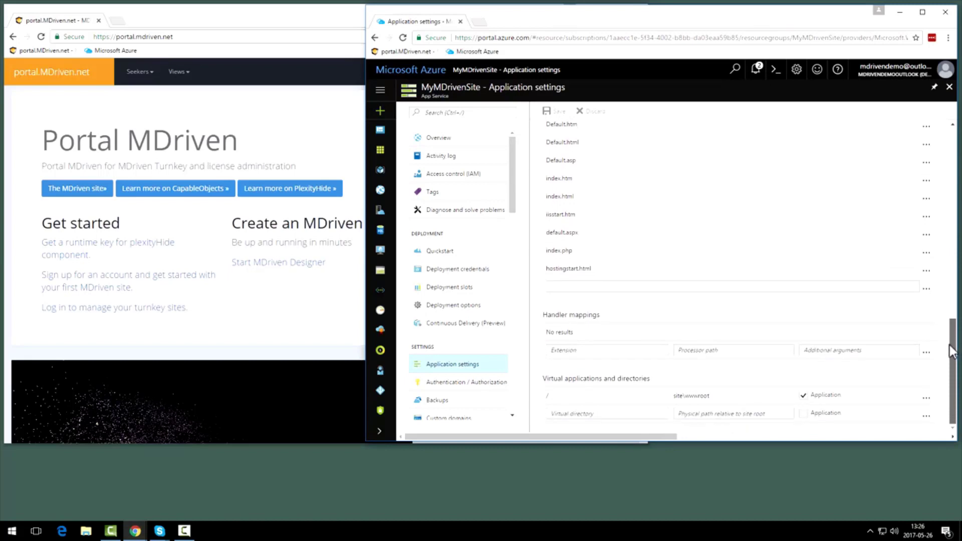
{"action": "left_click", "coordinate": [596, 414]}
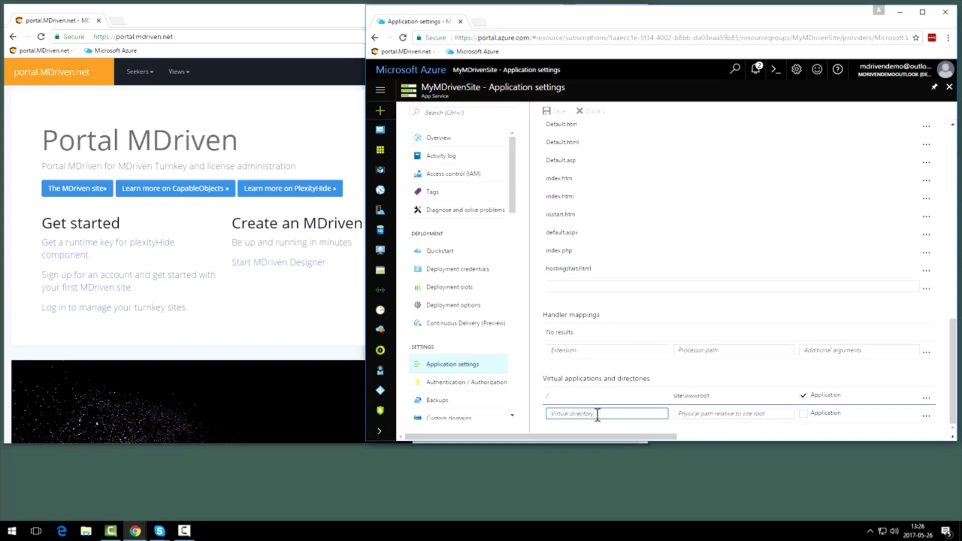
{"action": "type", "text": "/Mdriven"}
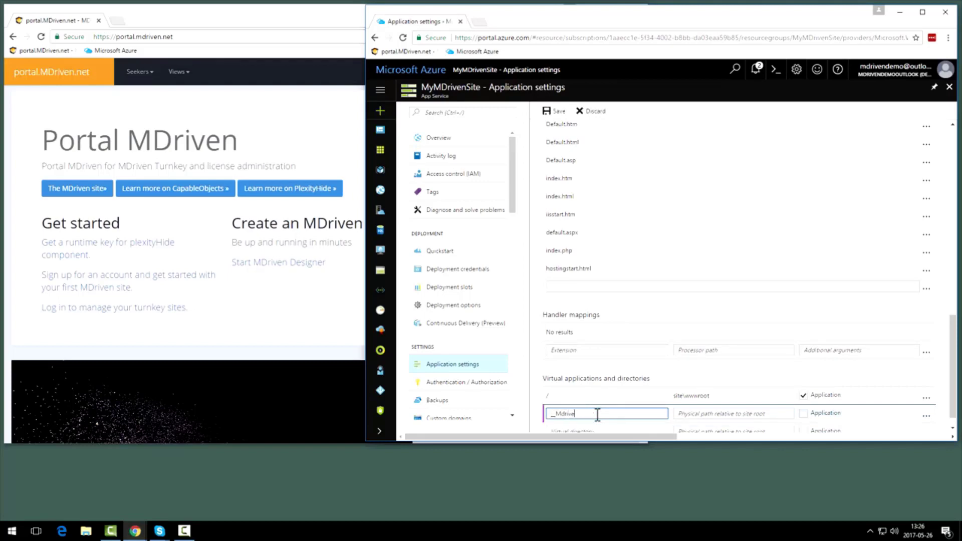
{"action": "type", "text": "Serve"}
{"action": "key", "text": "Home"}
{"action": "key", "text": "Right"}
{"action": "key", "text": "Right"}
{"action": "key", "text": "Delete"}
{"action": "type", "text": "D"}
{"action": "key", "text": "Tab"}
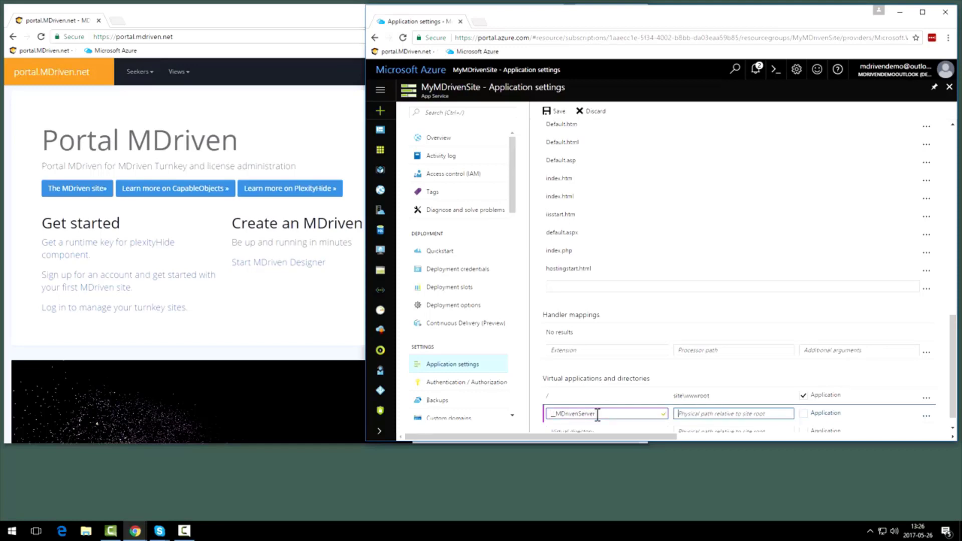
Map the virtual directory to site\wwwroot\__MDrivenServer as an application, and save the application settings
{"action": "type", "text": "site\\wwwroot\\_MDrivenServer"}
{"action": "left_click", "coordinate": [803, 414]}
{"action": "scroll", "coordinate": [806, 420], "scroll_direction": "down", "scroll_amount": 1}
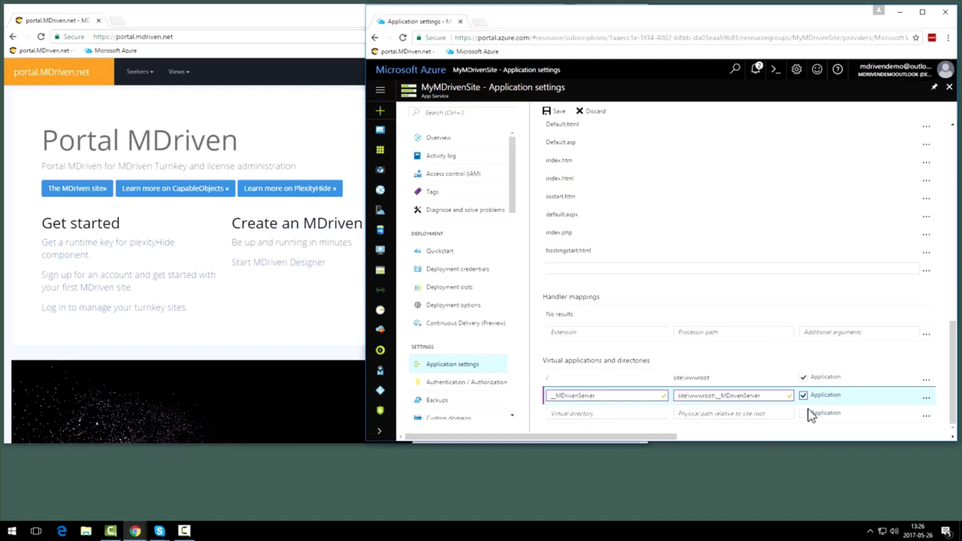
{"action": "left_click", "coordinate": [564, 114]}
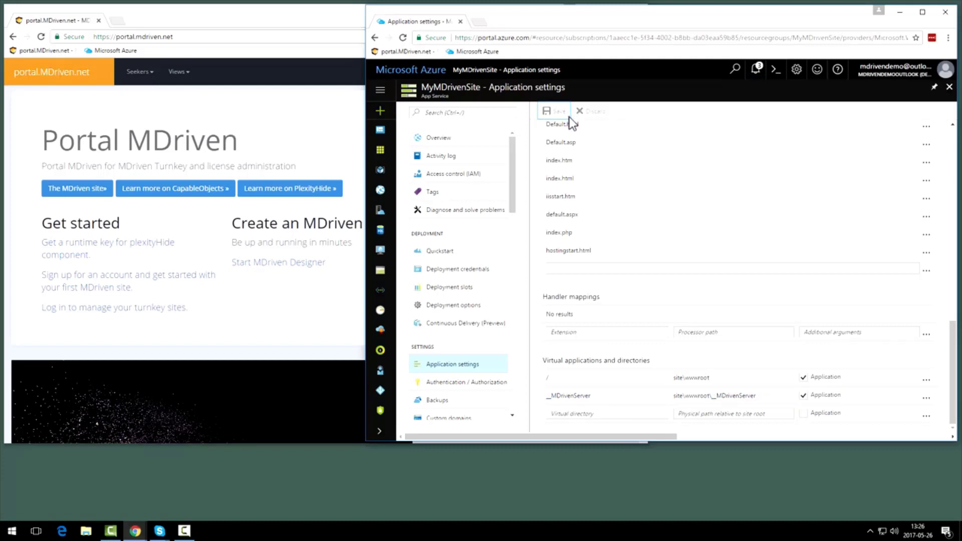
Download the publish profile from MyMDrivenSite's overview
{"action": "scroll", "coordinate": [647, 250], "scroll_direction": "up", "scroll_amount": 15}
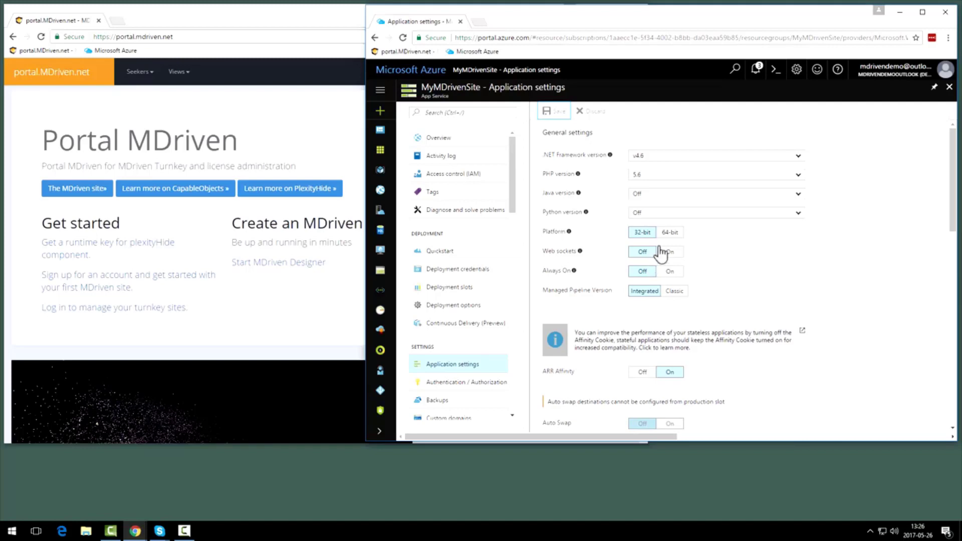
{"action": "left_click", "coordinate": [445, 138]}
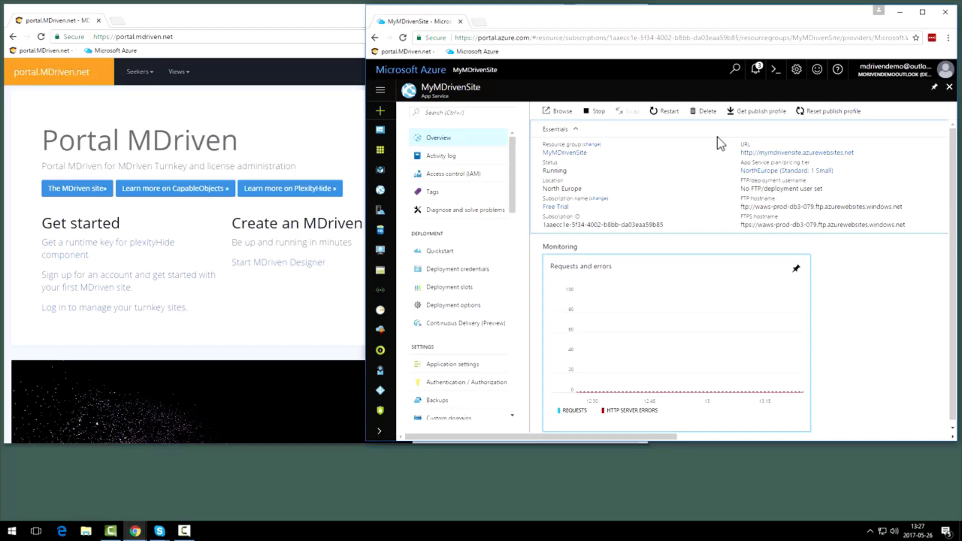
{"action": "left_click", "coordinate": [763, 111]}
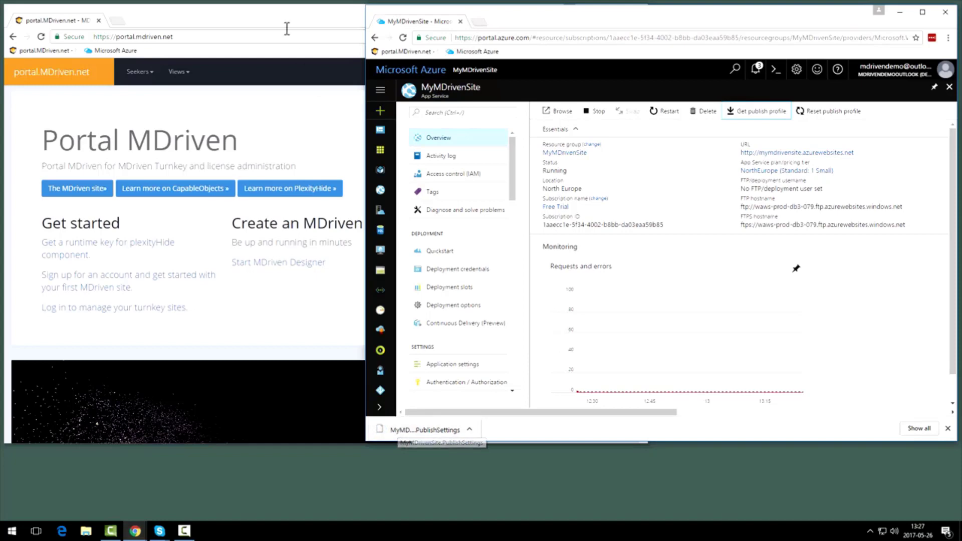
Switch to the MDriven portal and open the form for registering a new site from My Turnkey Sites
{"action": "left_click", "coordinate": [250, 11]}
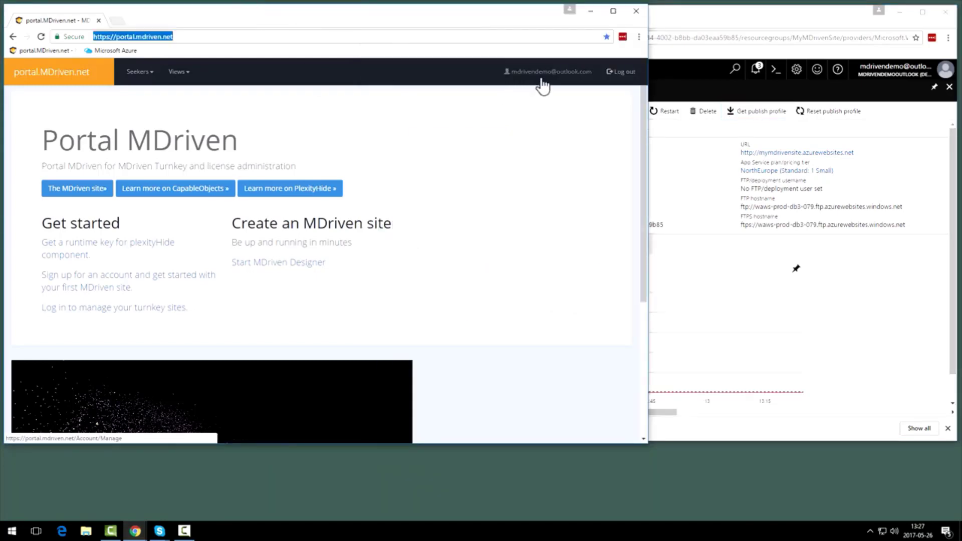
{"action": "left_click", "coordinate": [186, 74]}
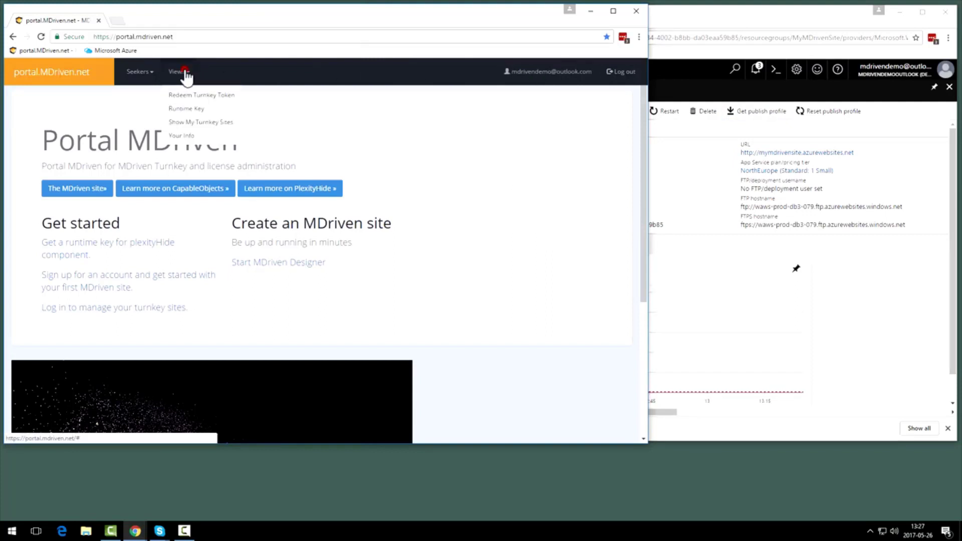
{"action": "left_click", "coordinate": [228, 123]}
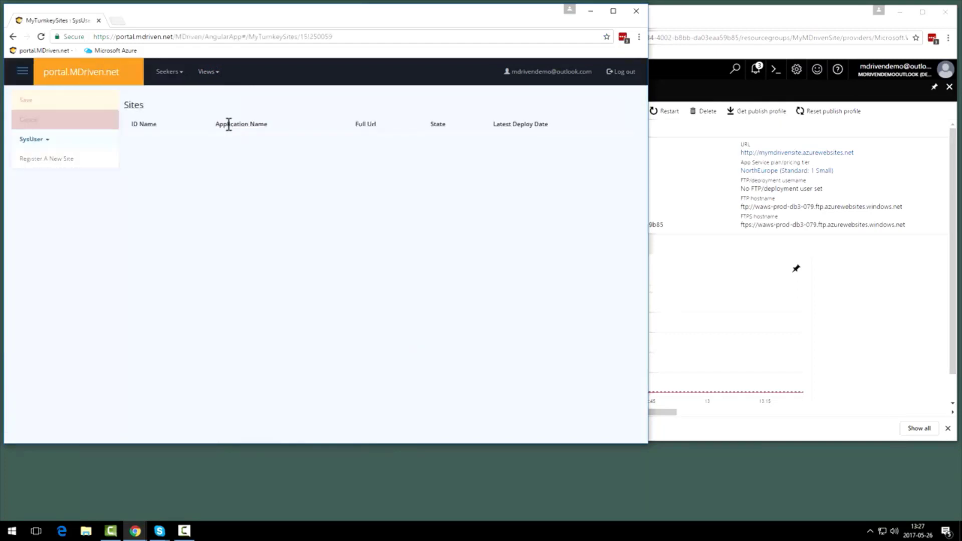
{"action": "left_click", "coordinate": [48, 160]}
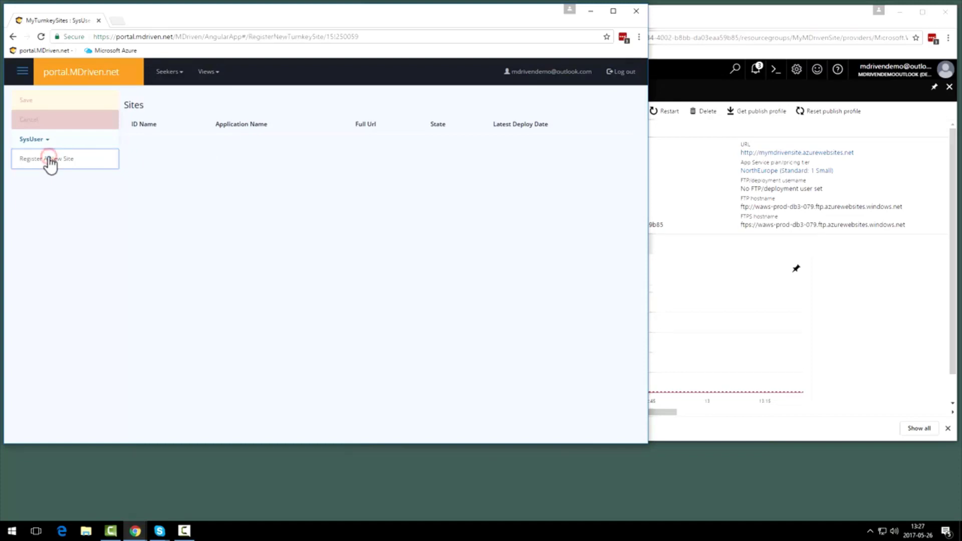
Set the new turnkey site's Site Id to MyMDrivenSite
{"action": "left_click", "coordinate": [325, 103]}
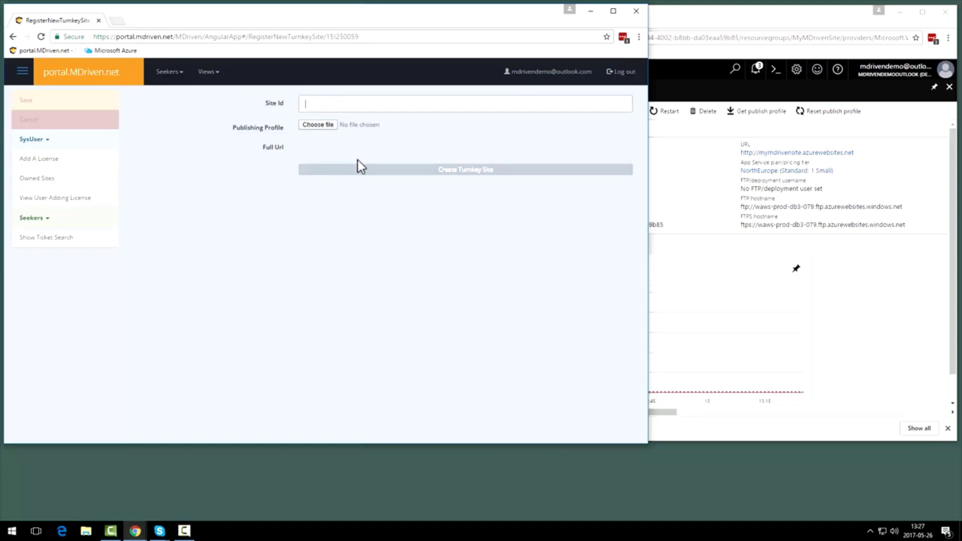
{"action": "type", "text": "MyMDrivenSite"}
{"action": "key", "text": "Tab"}
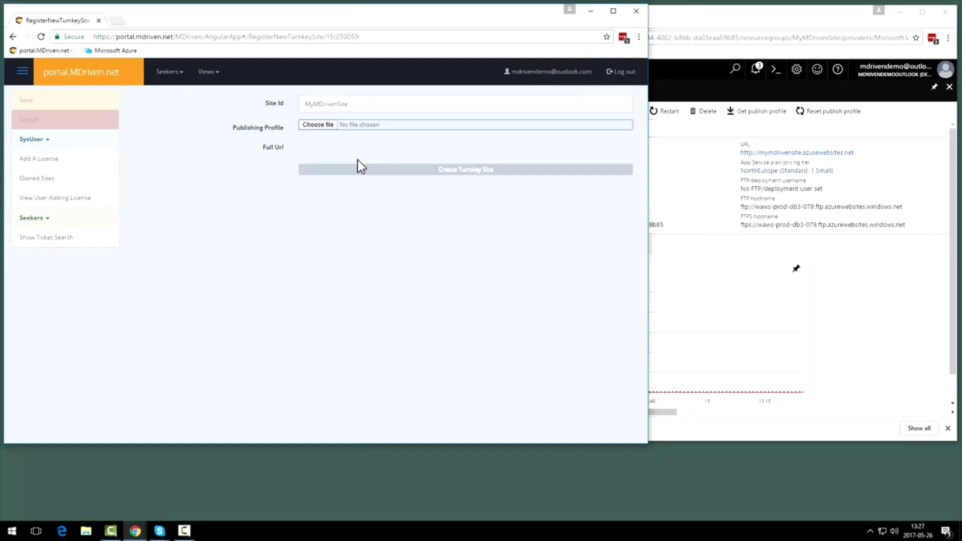
Attach MyMDrivenSite.PublishSettings from the Downloads folder as the publishing profile, and create and save the turnkey site
{"action": "left_click", "coordinate": [314, 127]}
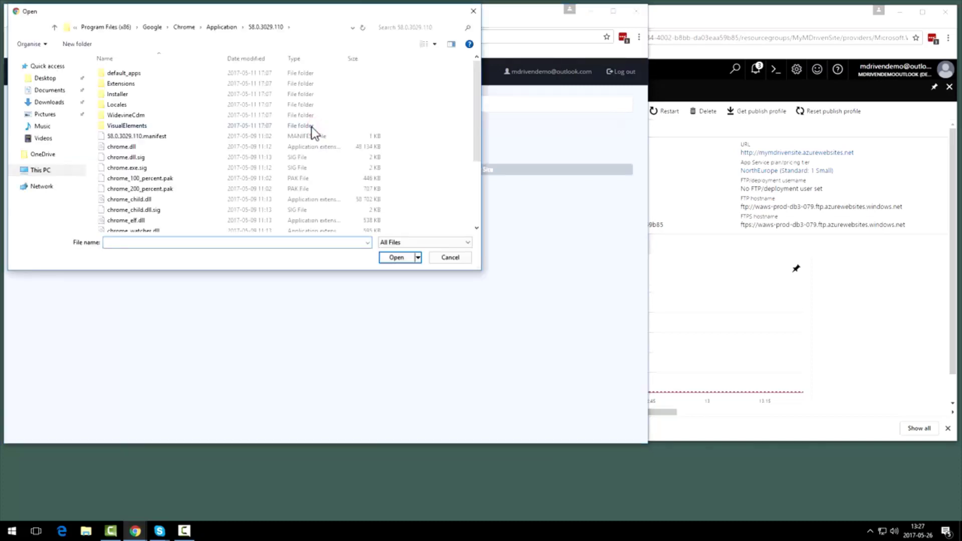
{"action": "left_click", "coordinate": [49, 90]}
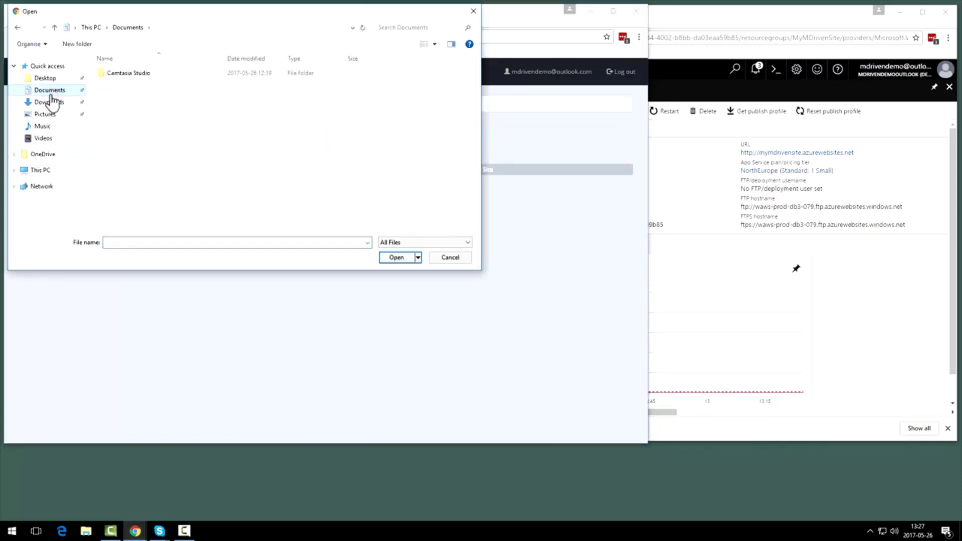
{"action": "left_click", "coordinate": [50, 102]}
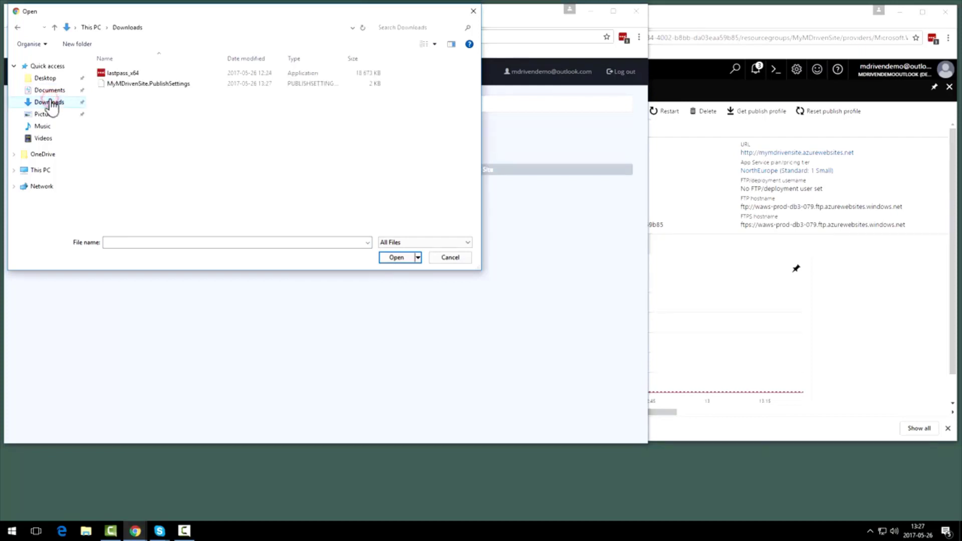
{"action": "left_click", "coordinate": [125, 84]}
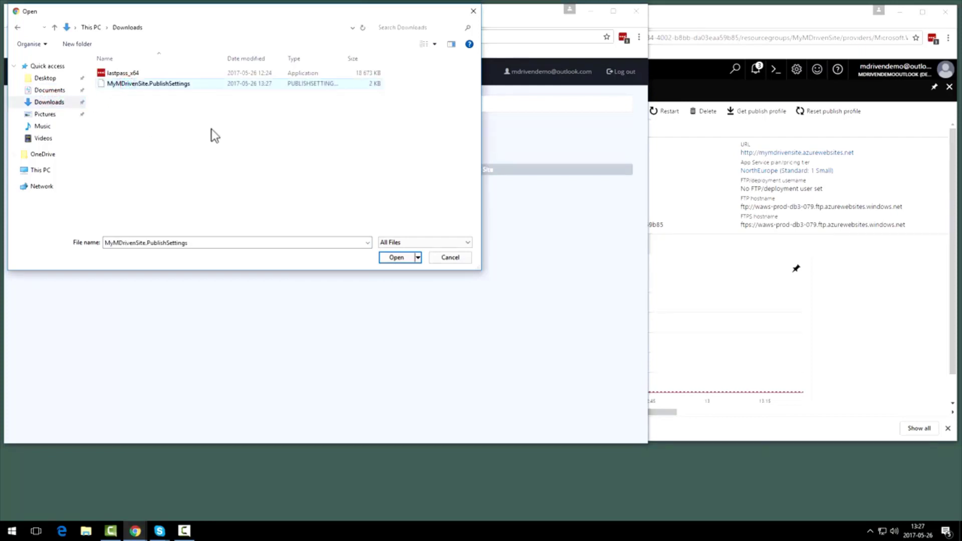
{"action": "left_click", "coordinate": [398, 259]}
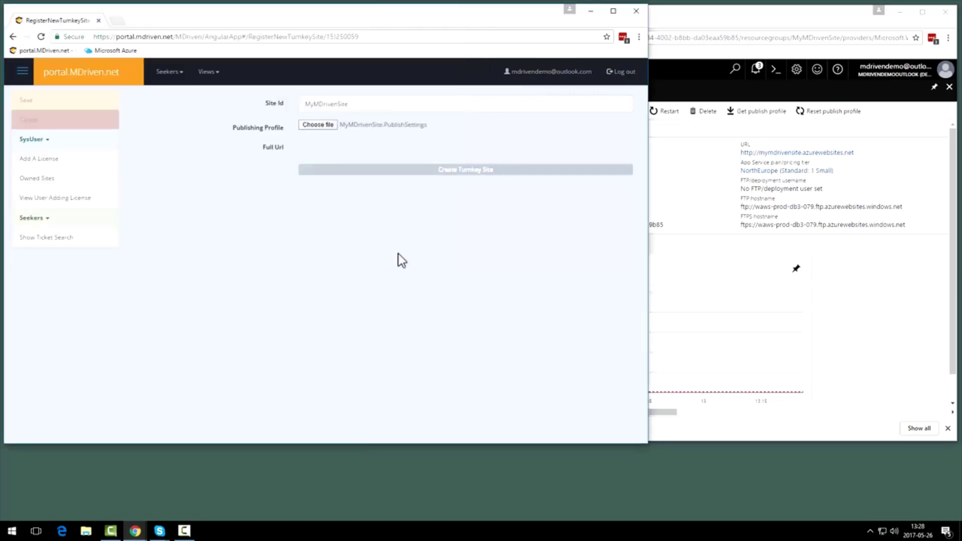
{"action": "left_click", "coordinate": [465, 173]}
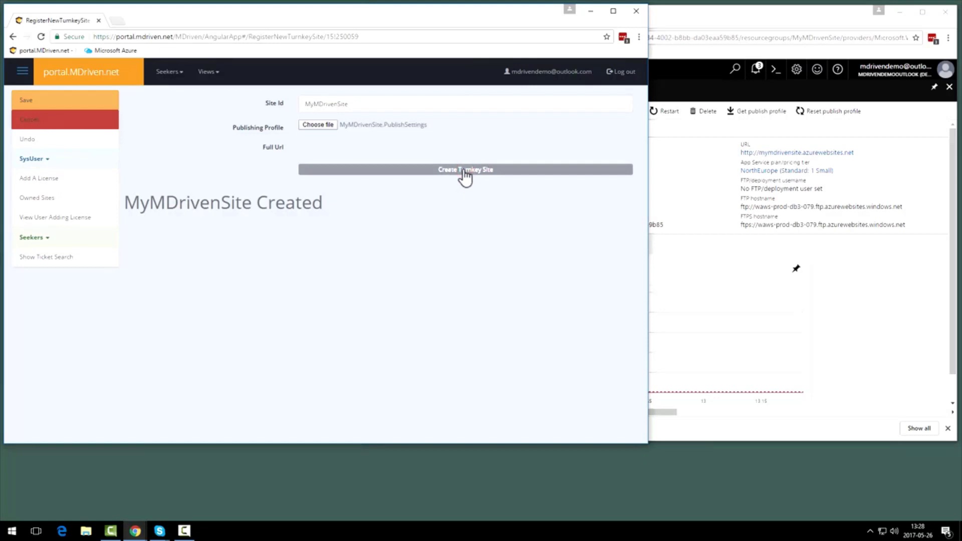
{"action": "left_click", "coordinate": [29, 105]}
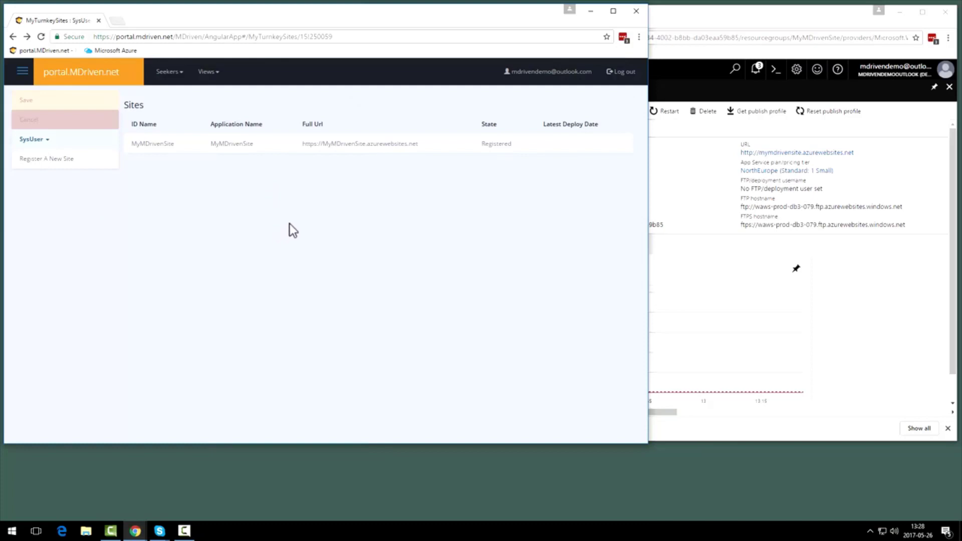
Open the Manage One Turnkey Site view for the registered MyMDrivenSite
{"action": "left_click_drag", "start_coordinate": [464, 143], "coordinate": [521, 146]}
{"action": "right_click", "coordinate": [529, 150]}
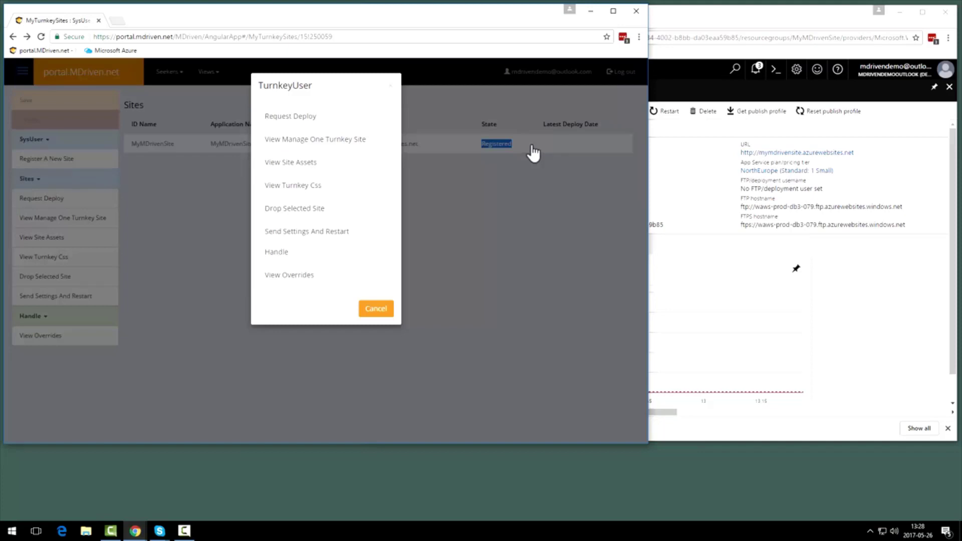
{"action": "left_click", "coordinate": [315, 142]}
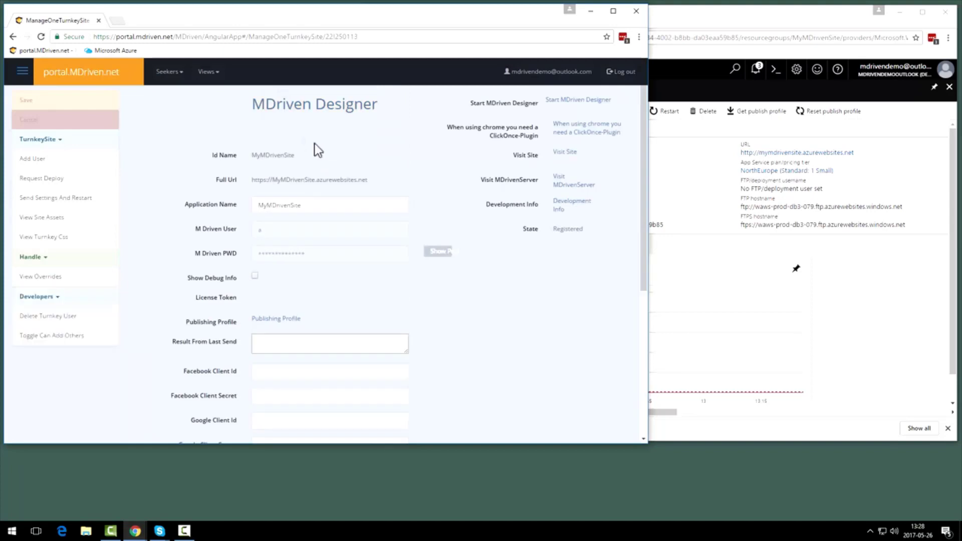
Look through the turnkey site's settings, and visit its live web page before closing that page again
{"action": "scroll", "coordinate": [321, 163], "scroll_direction": "down", "scroll_amount": 1}
{"action": "scroll", "coordinate": [321, 163], "scroll_direction": "up", "scroll_amount": 1}
{"action": "left_click", "coordinate": [568, 152]}
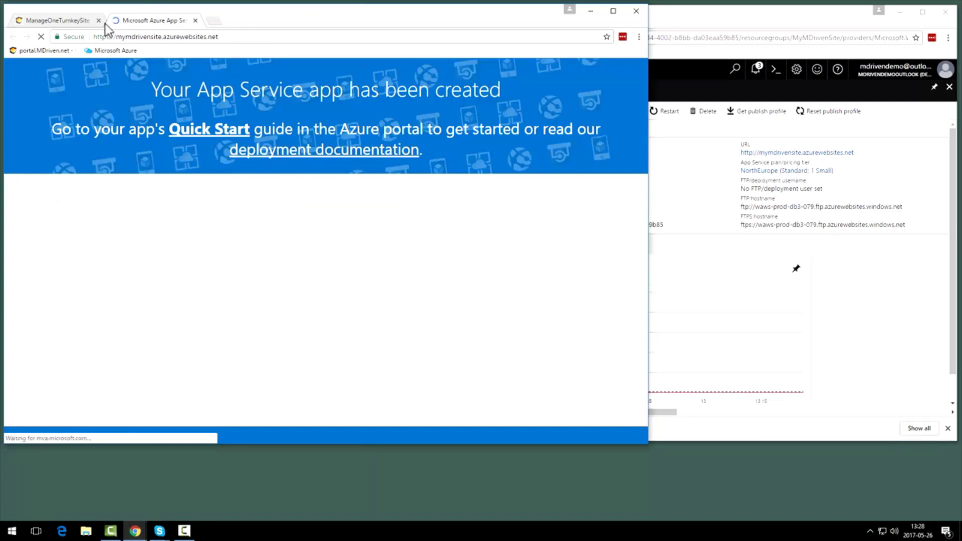
{"action": "left_click", "coordinate": [195, 20]}
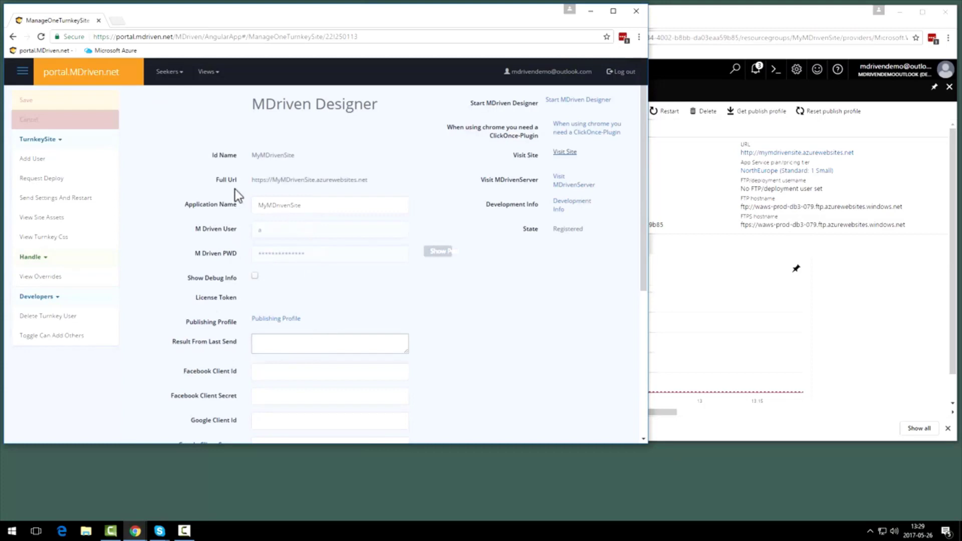
Request a deploy of MyMDrivenSite, save the request, and check the site's State
{"action": "left_click", "coordinate": [48, 181]}
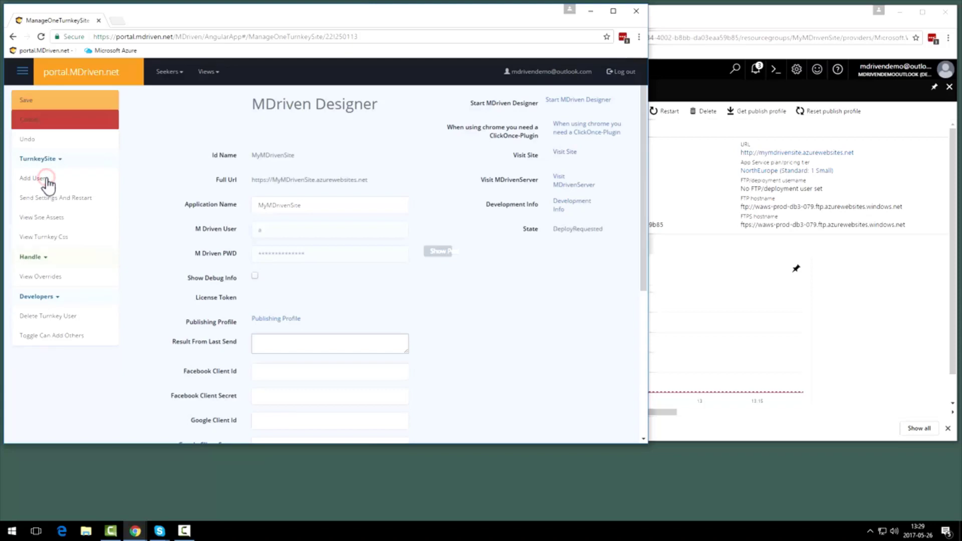
{"action": "left_click", "coordinate": [29, 100]}
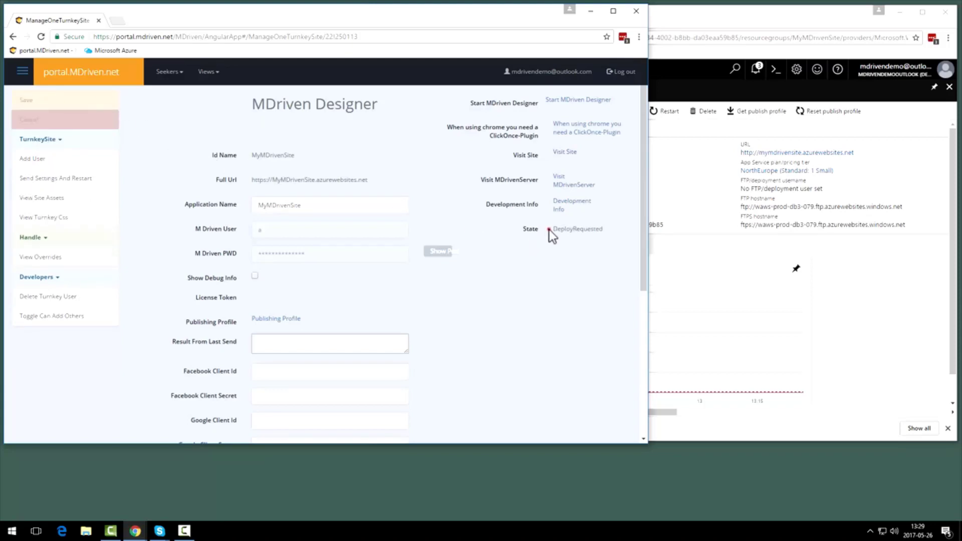
{"action": "left_click_drag", "start_coordinate": [549, 229], "coordinate": [602, 231]}
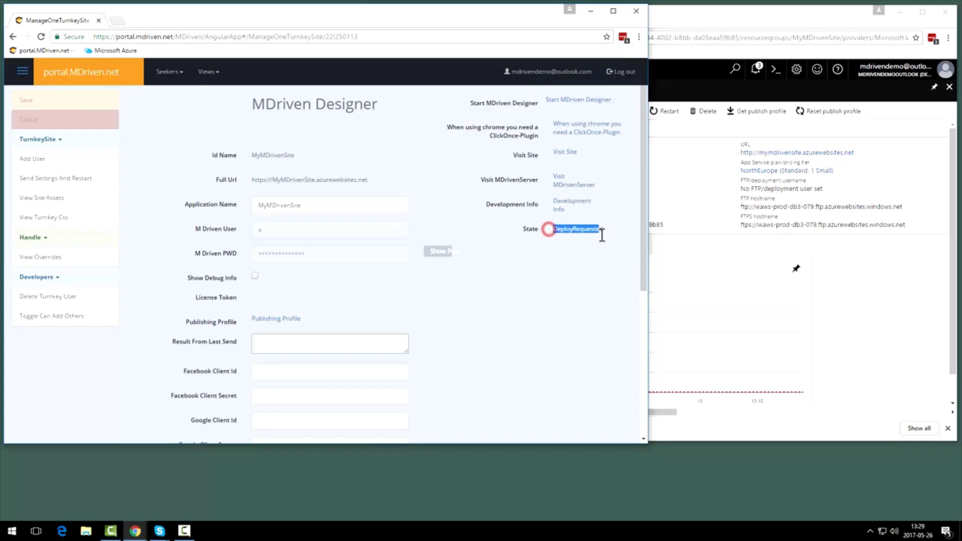
{"action": "left_click", "coordinate": [577, 274]}
{"action": "left_click_drag", "start_coordinate": [551, 231], "coordinate": [599, 229]}
{"action": "left_click", "coordinate": [592, 262]}
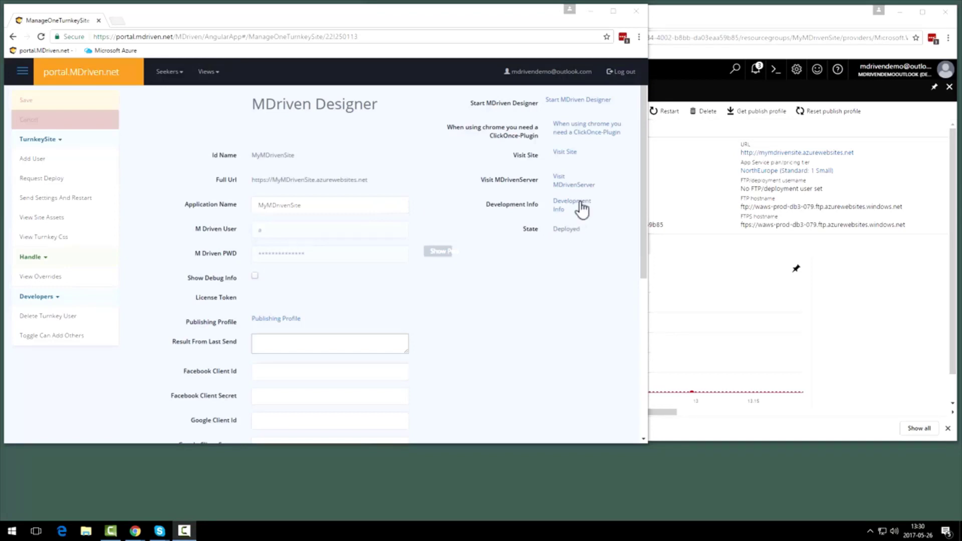
Visit the deployed MyMDrivenSite to check how it loads, and close its page
{"action": "left_click", "coordinate": [568, 154]}
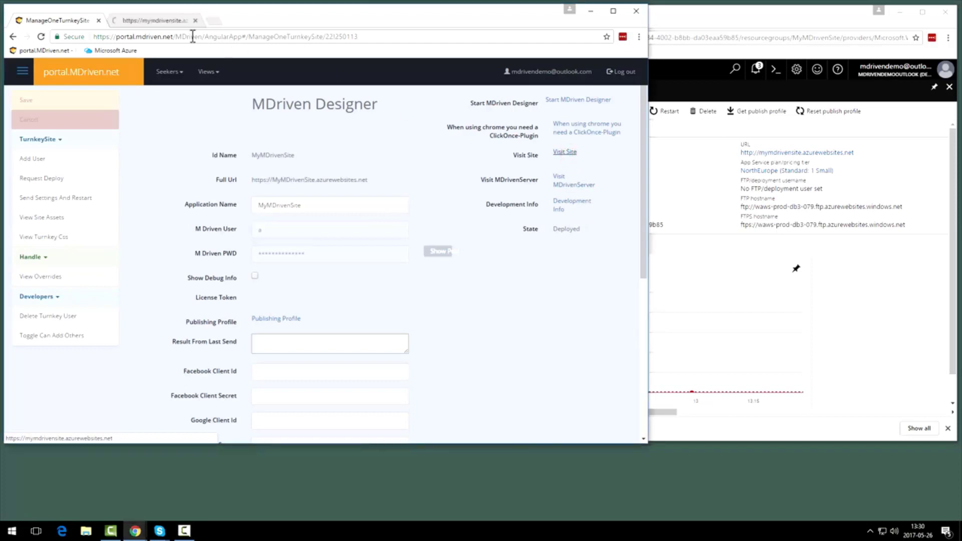
{"action": "left_click", "coordinate": [136, 20]}
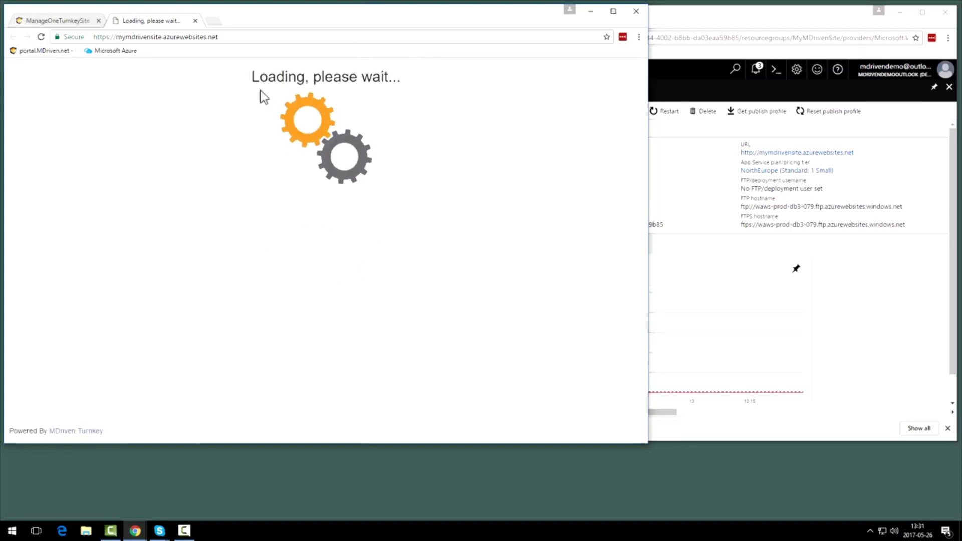
{"action": "left_click", "coordinate": [196, 22]}
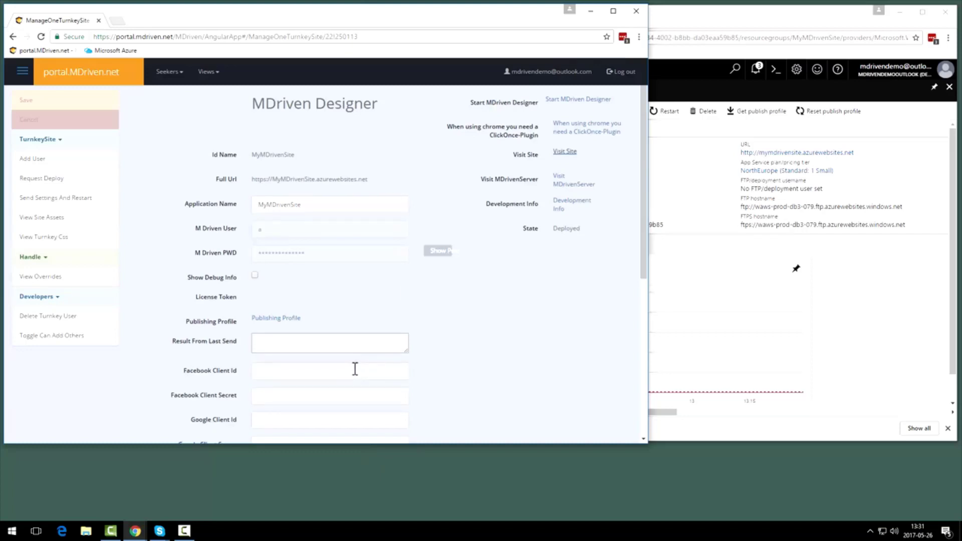
Send the settings to MyMDrivenSite with a restart and save, and enlarge the Result From Last Send box to read it
{"action": "scroll", "coordinate": [354, 369], "scroll_direction": "down", "scroll_amount": 3}
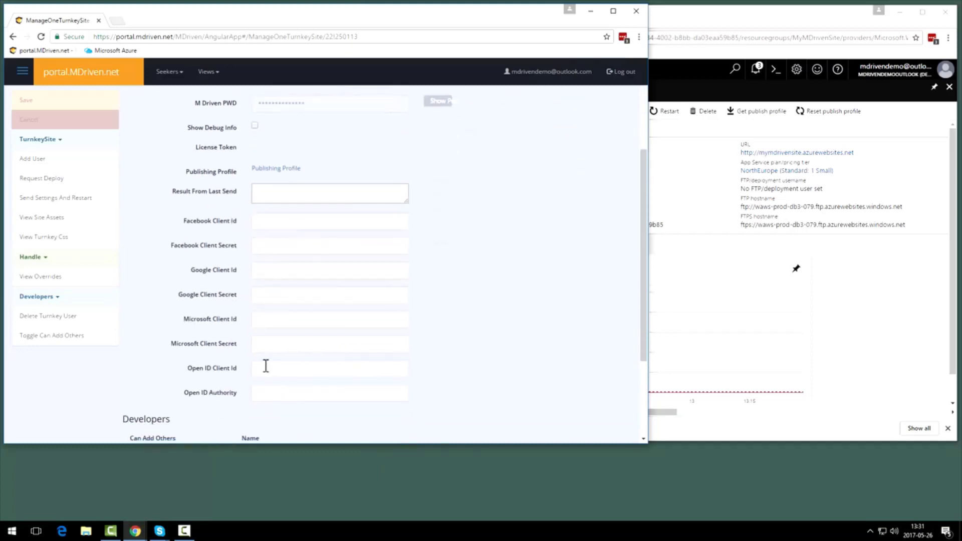
{"action": "scroll", "coordinate": [295, 389], "scroll_direction": "up", "scroll_amount": 1}
{"action": "scroll", "coordinate": [296, 387], "scroll_direction": "up", "scroll_amount": 3}
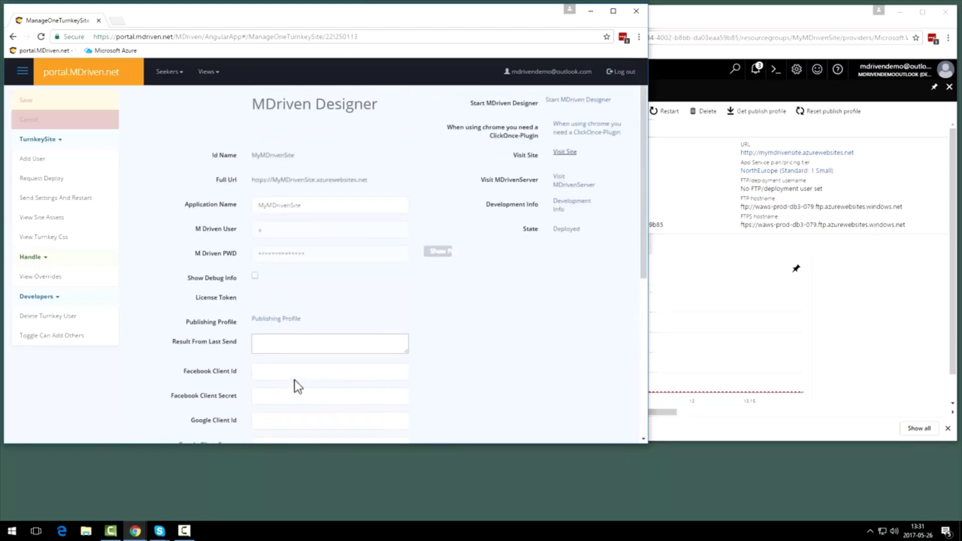
{"action": "left_click", "coordinate": [66, 200]}
{"action": "left_click", "coordinate": [363, 93]}
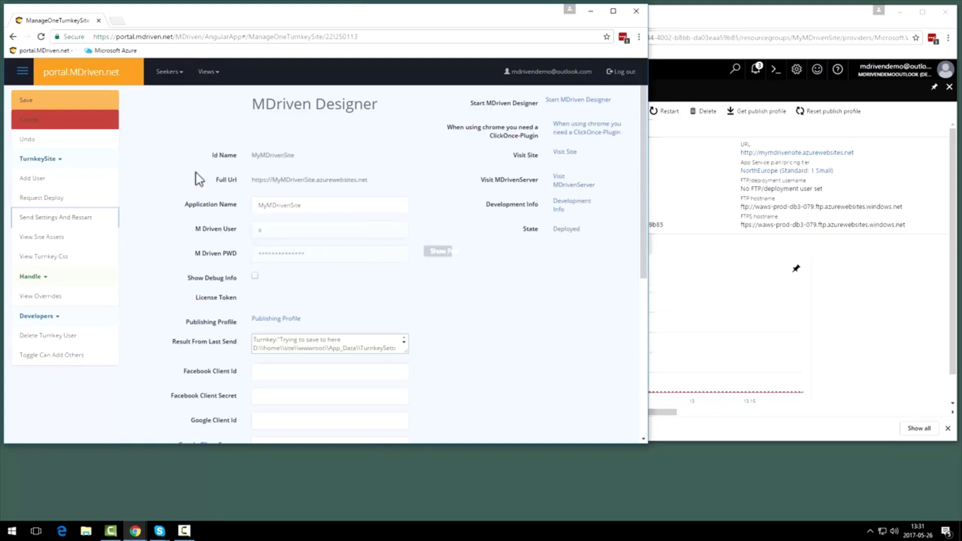
{"action": "left_click", "coordinate": [29, 103]}
{"action": "left_click_drag", "start_coordinate": [407, 353], "coordinate": [413, 421]}
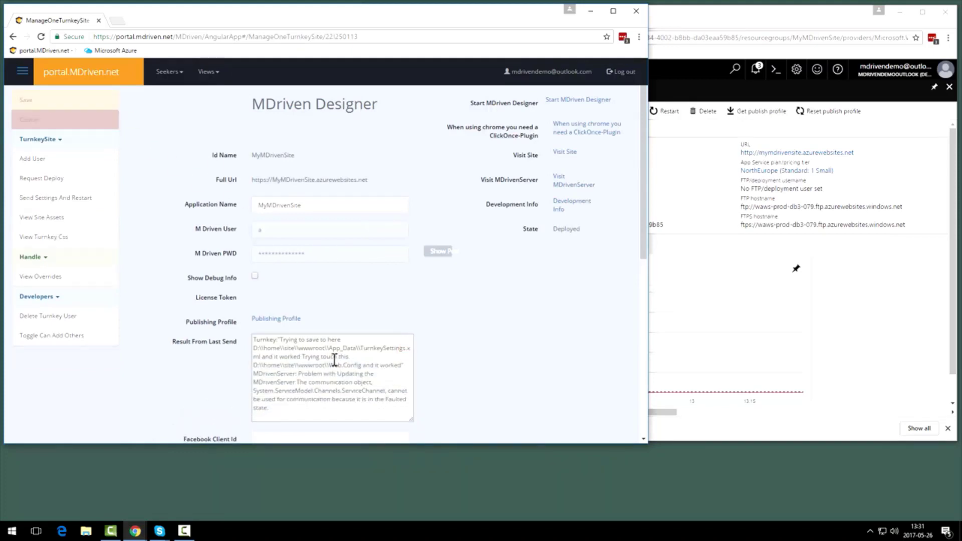
{"action": "double_click", "coordinate": [332, 364]}
Visit MyMDrivenSite again to check its index page, and return to the site's management page
{"action": "left_click", "coordinate": [565, 153]}
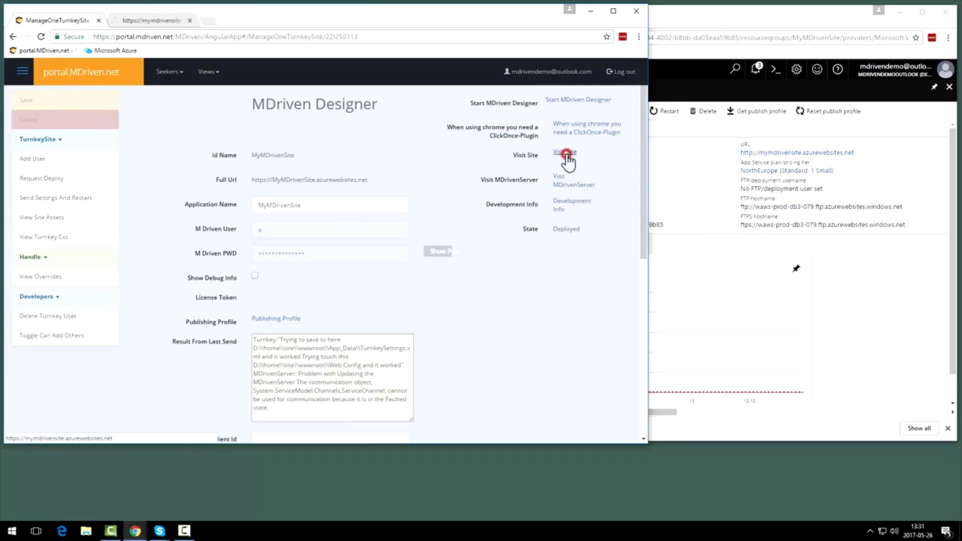
{"action": "left_click", "coordinate": [165, 23]}
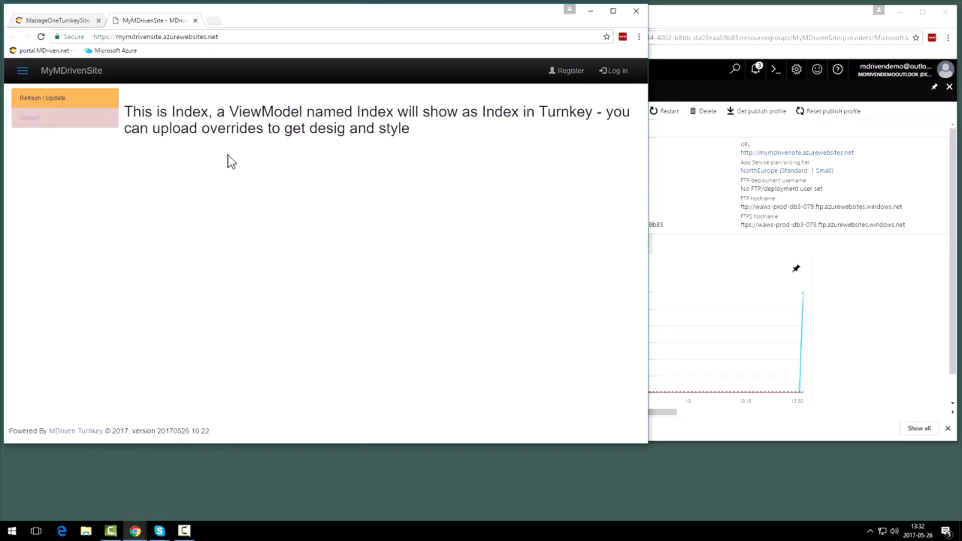
{"action": "left_click", "coordinate": [52, 20]}
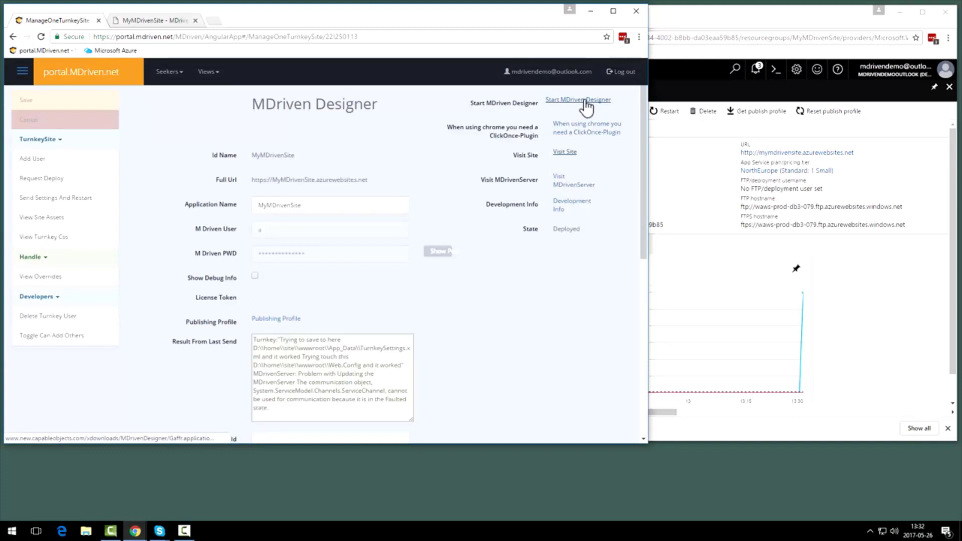
Try to start MDriven Designer, and open the recommended Chrome plugin's store page from the ClickOnce plugin instructions
{"action": "left_click", "coordinate": [585, 101]}
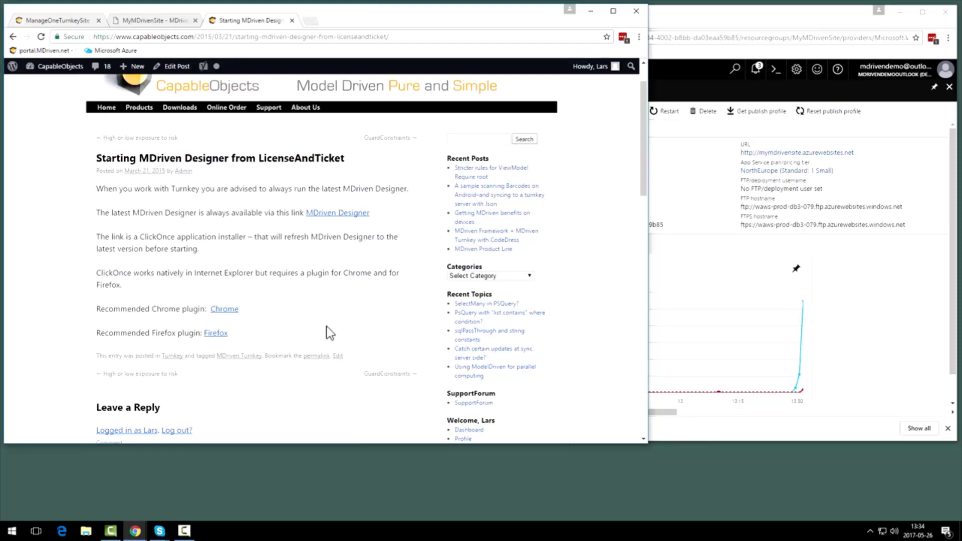
{"action": "left_click", "coordinate": [232, 310]}
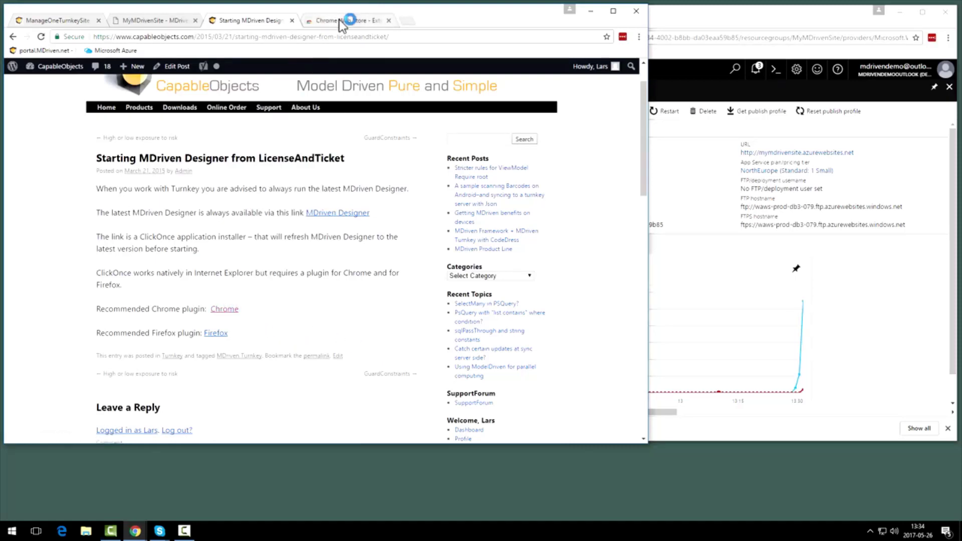
{"action": "left_click", "coordinate": [339, 20]}
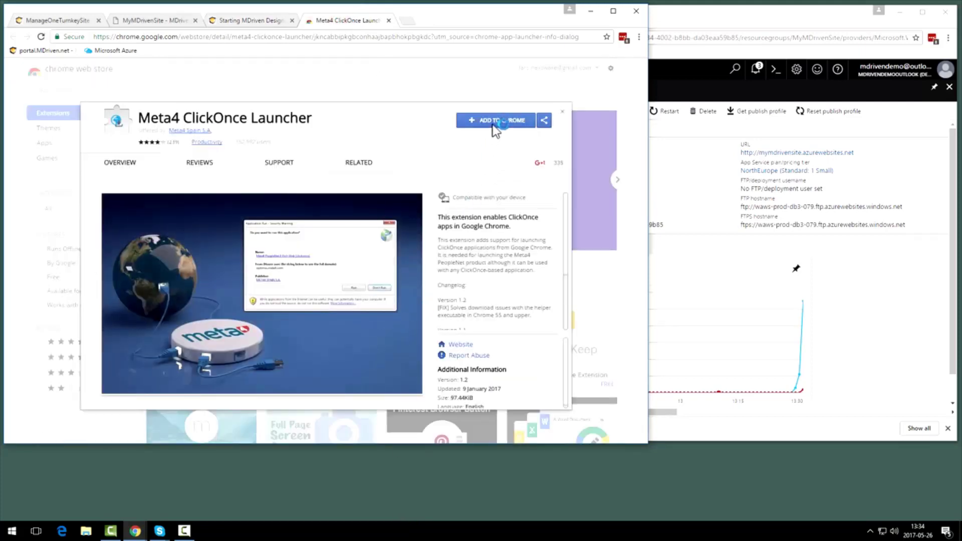
Add the Meta4 ClickOnce Launcher extension to Chrome and install its helper, m4clickoncehelper.exe
{"action": "left_click", "coordinate": [492, 124]}
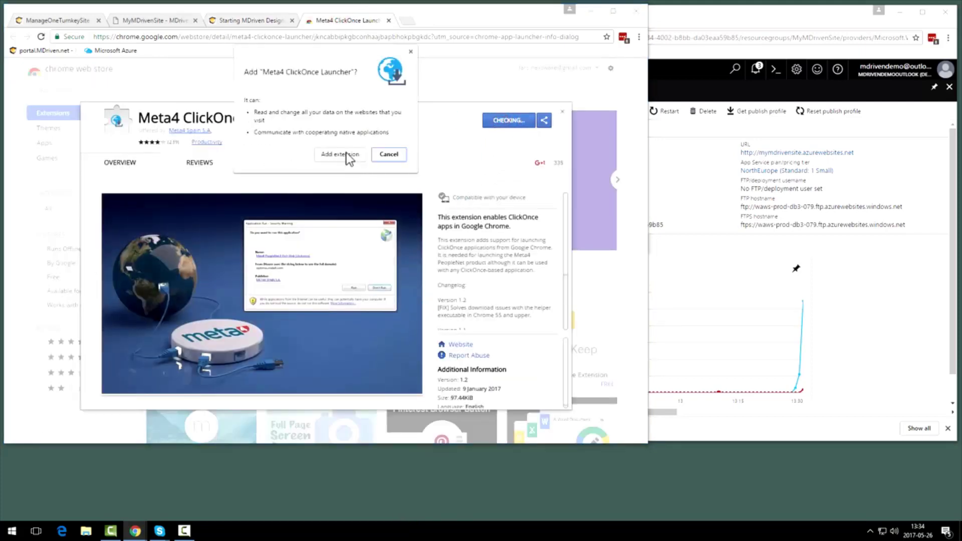
{"action": "left_click", "coordinate": [349, 155]}
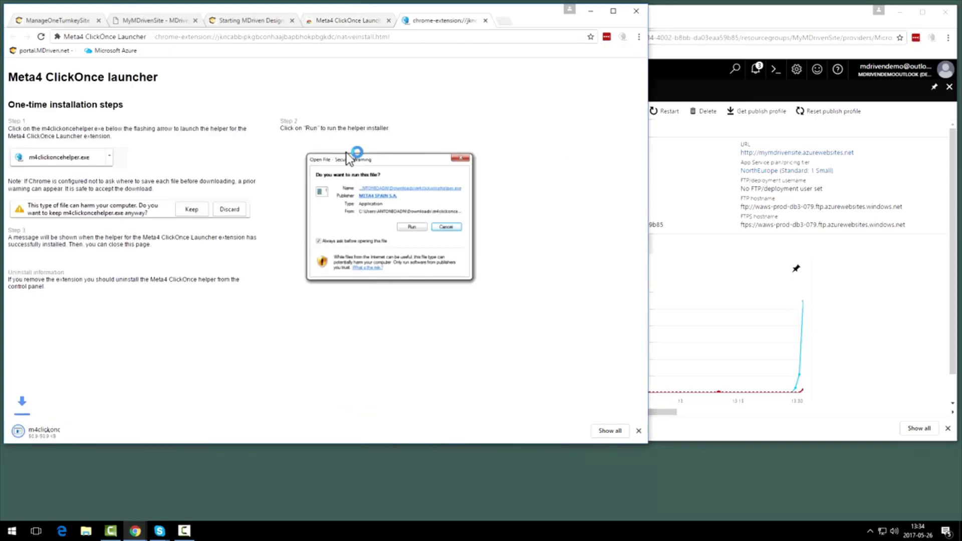
{"action": "left_click", "coordinate": [72, 434]}
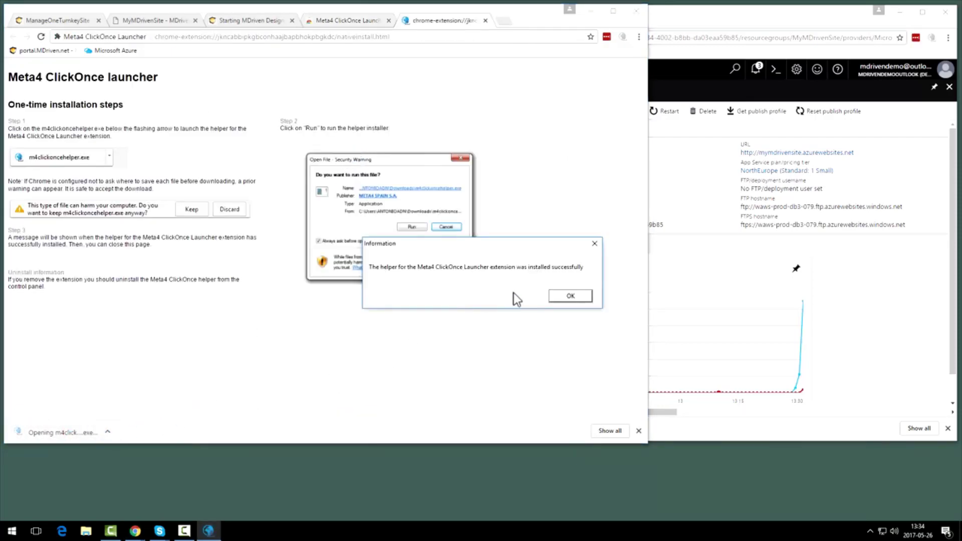
{"action": "left_click", "coordinate": [569, 297]}
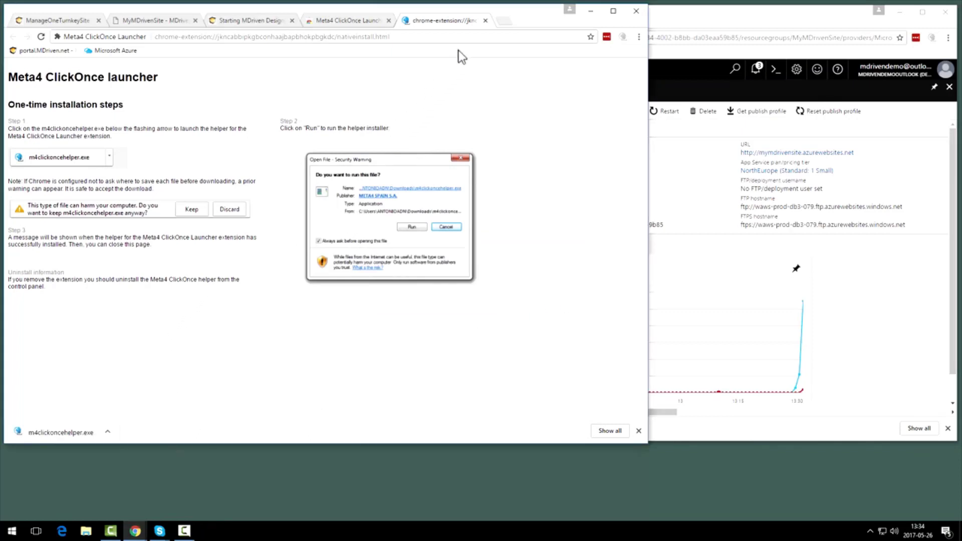
Close the plugin installation, store and instruction pages, and start MDriven Designer from the turnkey site's management page
{"action": "left_click", "coordinate": [484, 21]}
{"action": "left_click", "coordinate": [388, 21]}
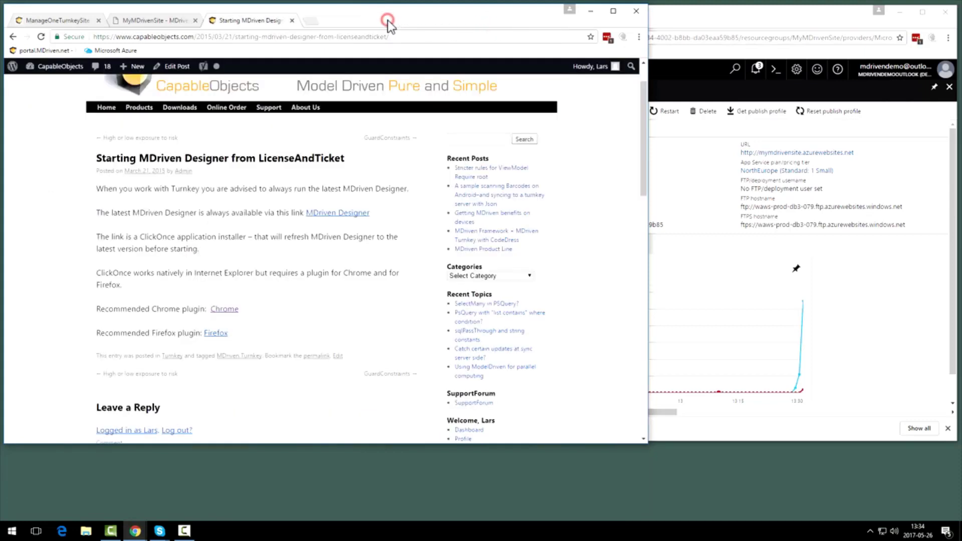
{"action": "left_click", "coordinate": [291, 21]}
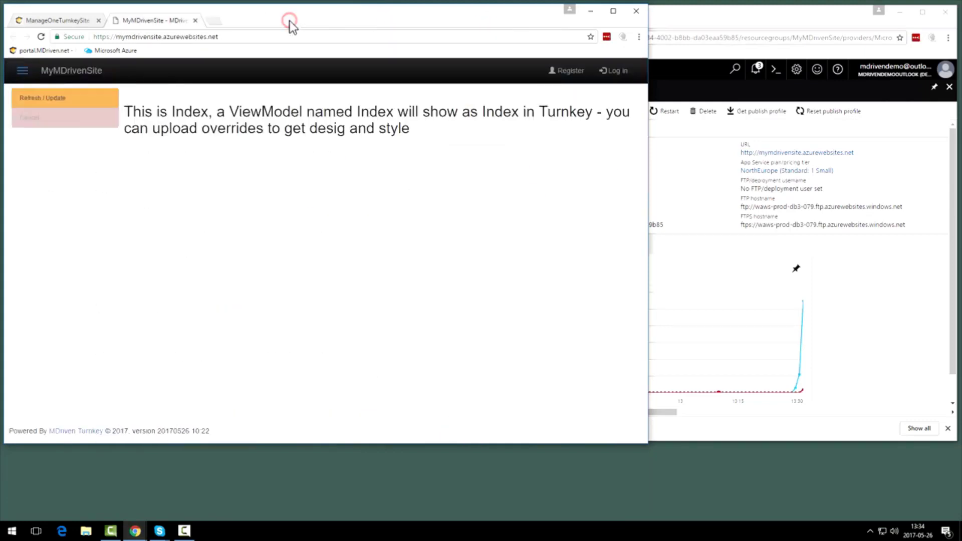
{"action": "left_click", "coordinate": [45, 20]}
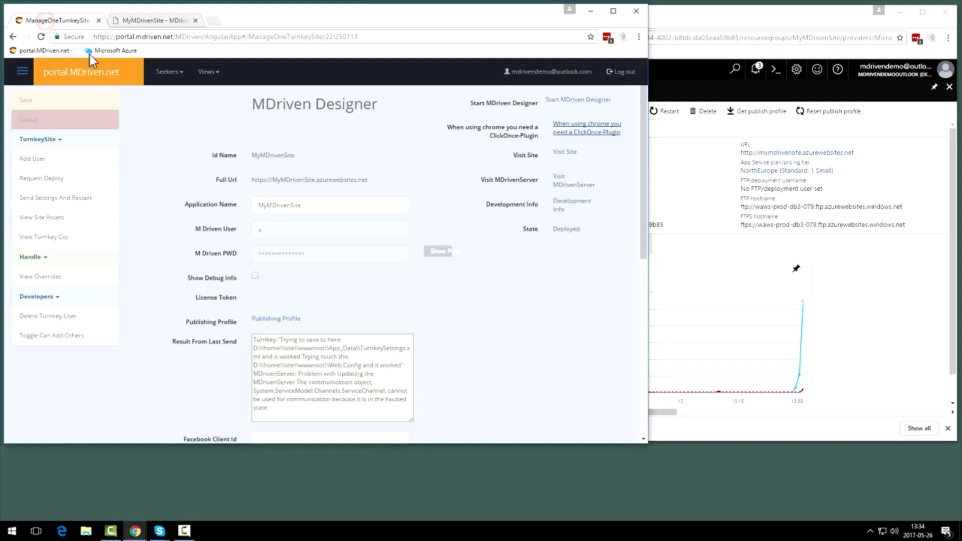
{"action": "left_click", "coordinate": [584, 101]}
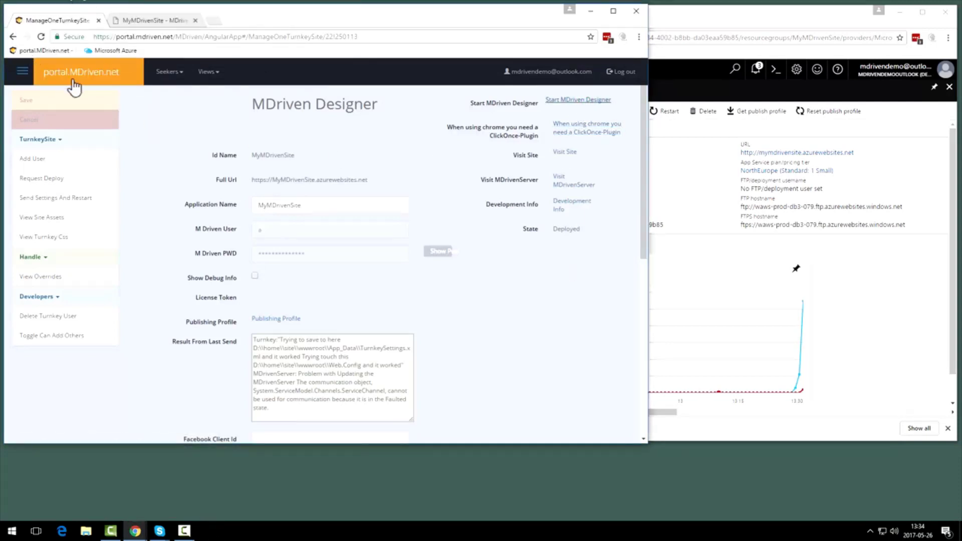
Open MDriven Designer's cloud form and log in to MDriven Turnkey with the account's email and password
{"action": "left_click", "coordinate": [247, 163]}
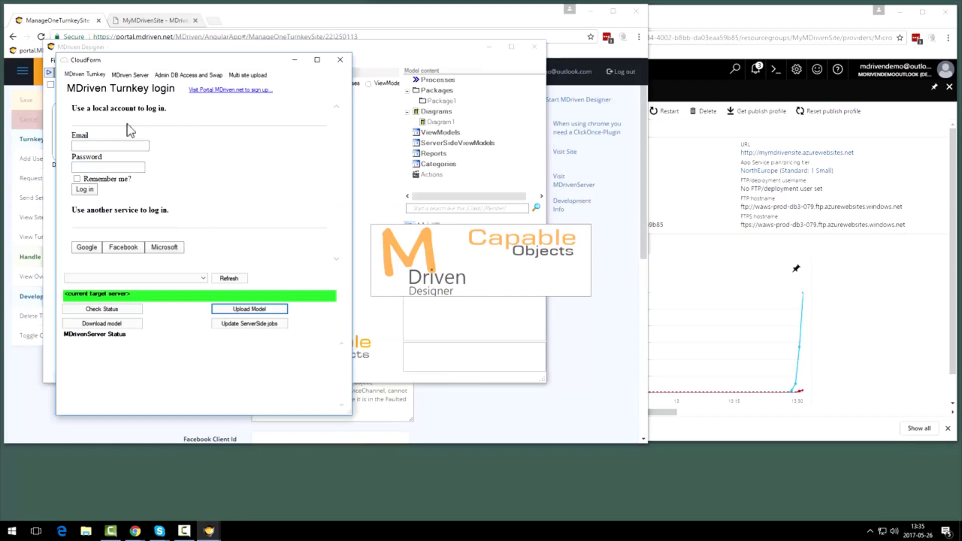
{"action": "left_click", "coordinate": [85, 145]}
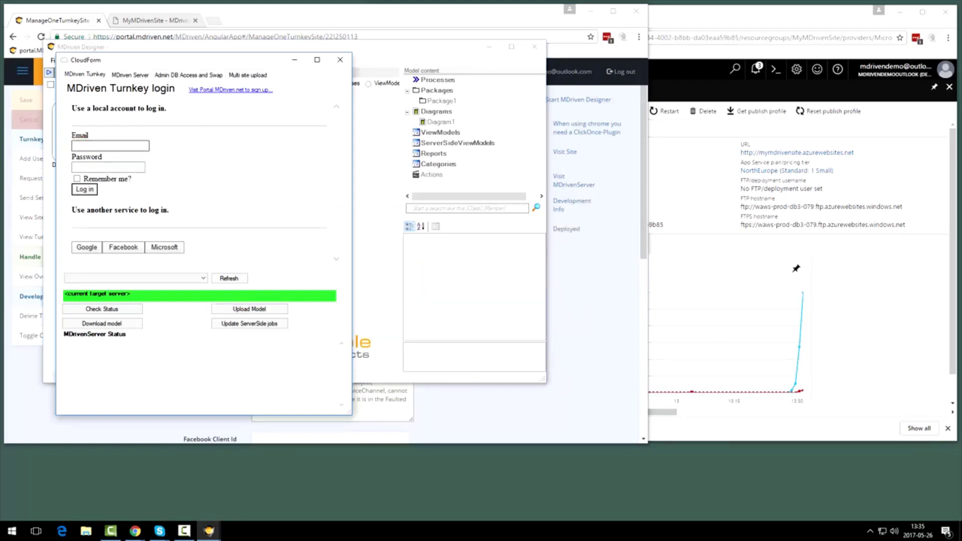
{"action": "left_click", "coordinate": [119, 143]}
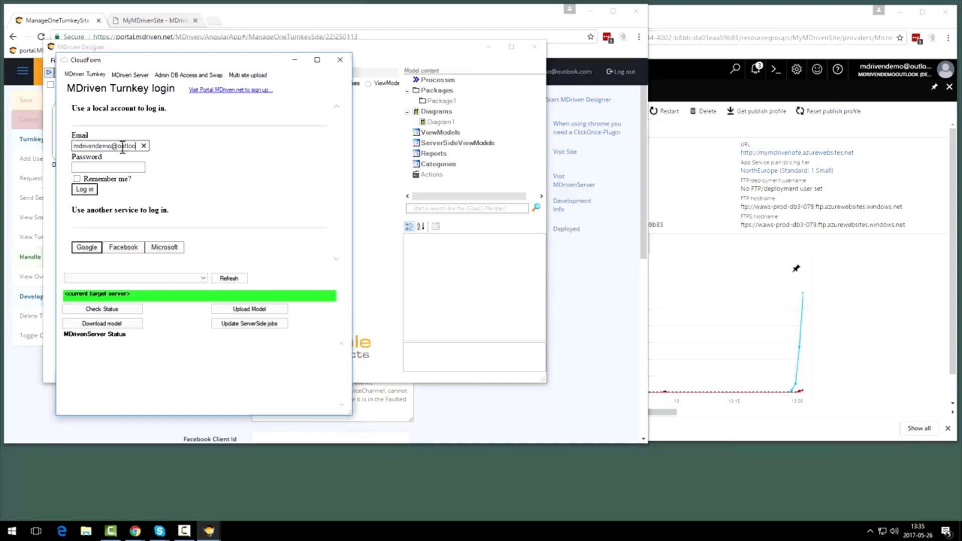
{"action": "key", "text": "Tab"}
{"action": "type", "text": "************"}
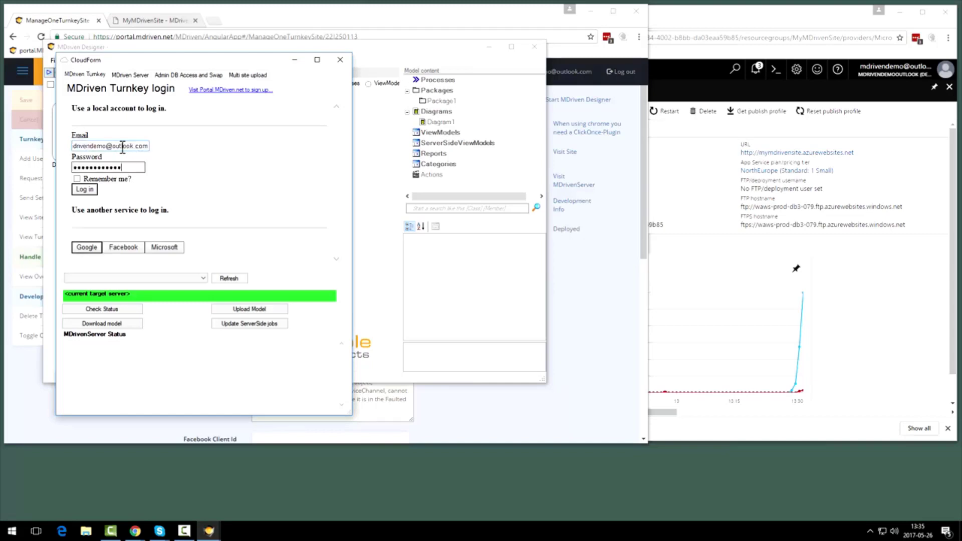
{"action": "left_click", "coordinate": [116, 180]}
{"action": "left_click", "coordinate": [86, 190]}
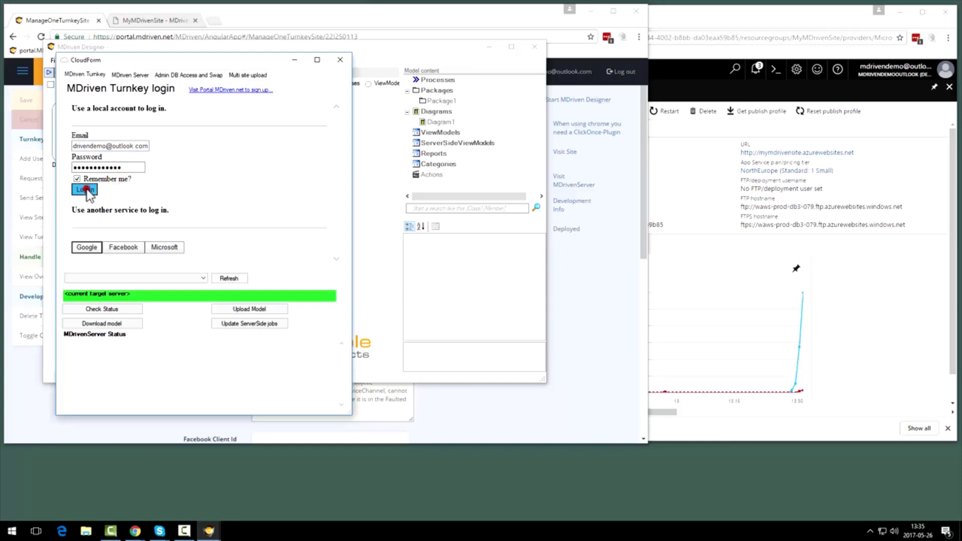
{"action": "left_click", "coordinate": [232, 277]}
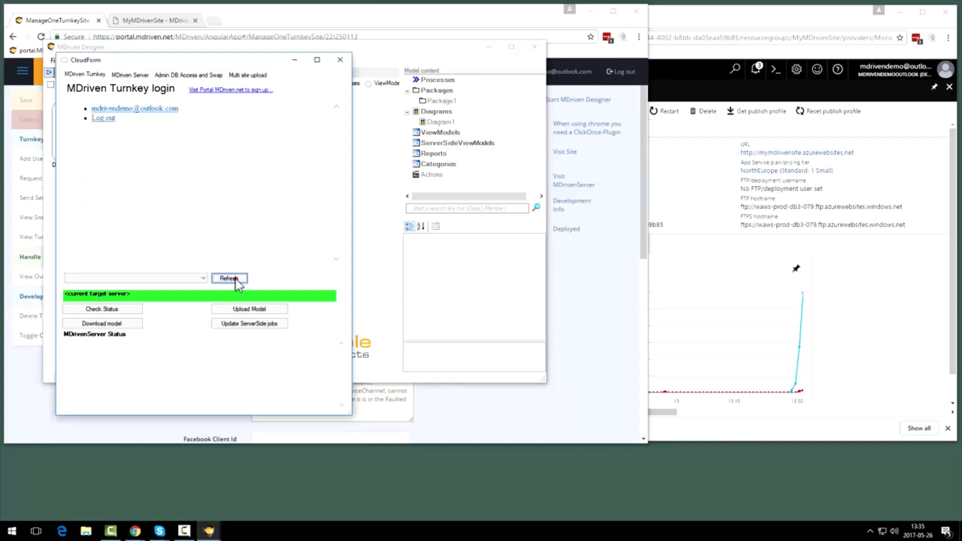
{"action": "left_click", "coordinate": [202, 279]}
{"action": "left_click", "coordinate": [124, 285]}
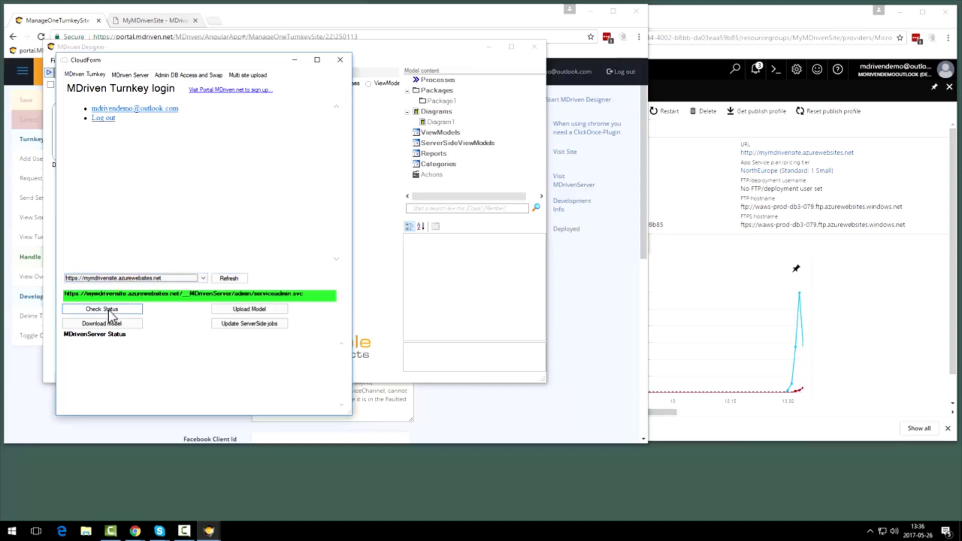
{"action": "left_click", "coordinate": [107, 323]}
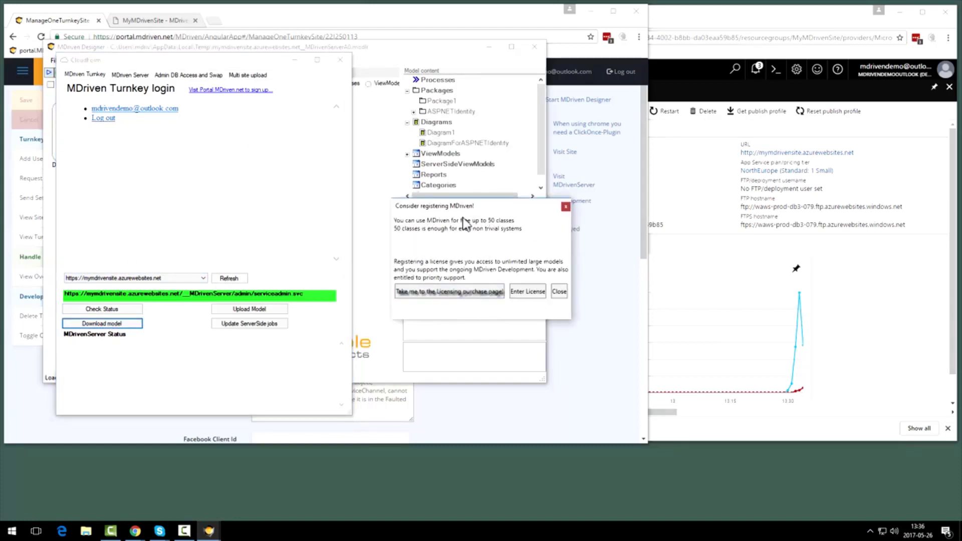
Close the registration reminder and the cloud form, and open the DiagramForASPNETIdentity diagram
{"action": "left_click", "coordinate": [560, 292]}
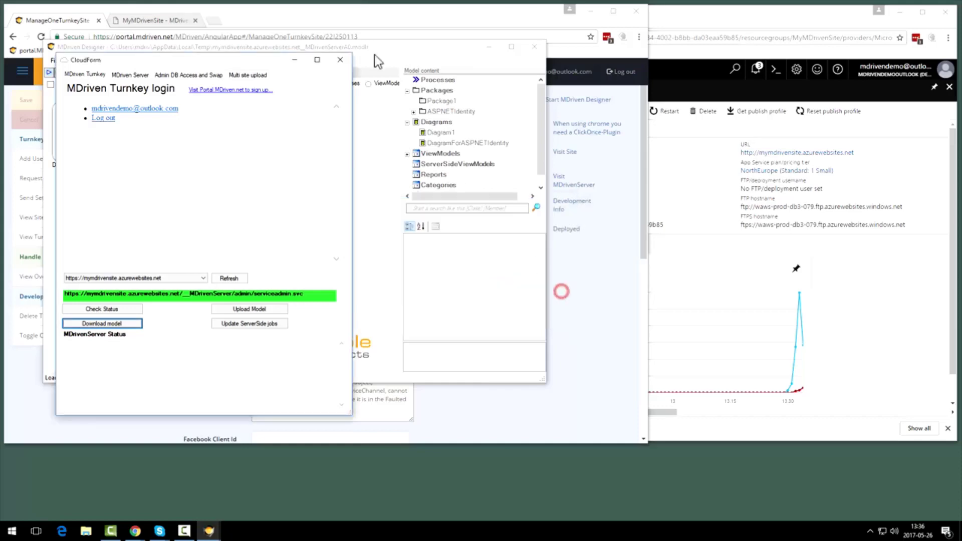
{"action": "left_click", "coordinate": [340, 60]}
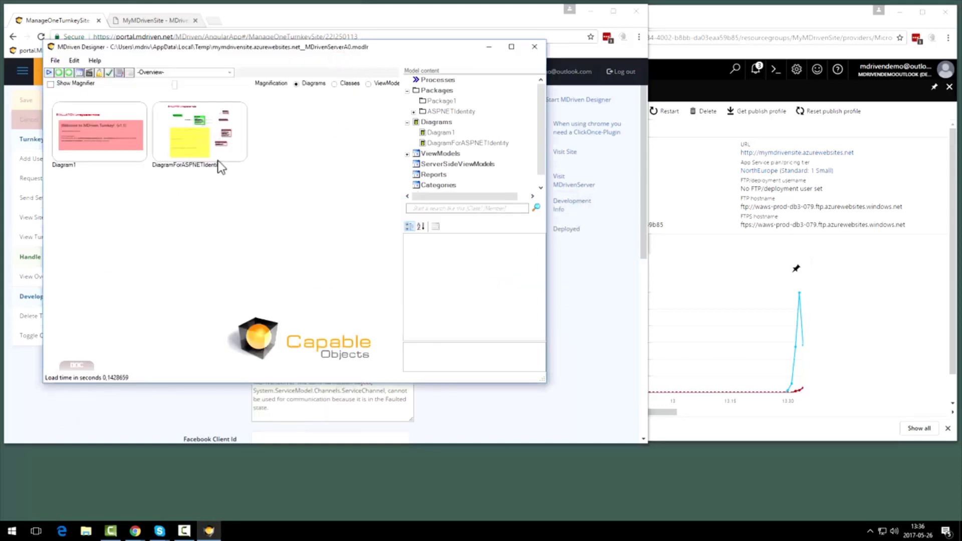
{"action": "double_click", "coordinate": [235, 154]}
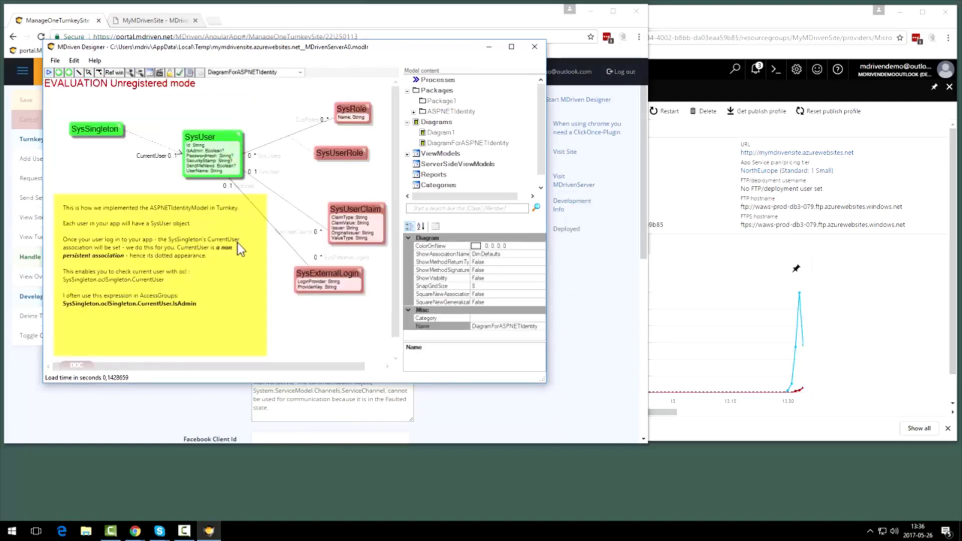